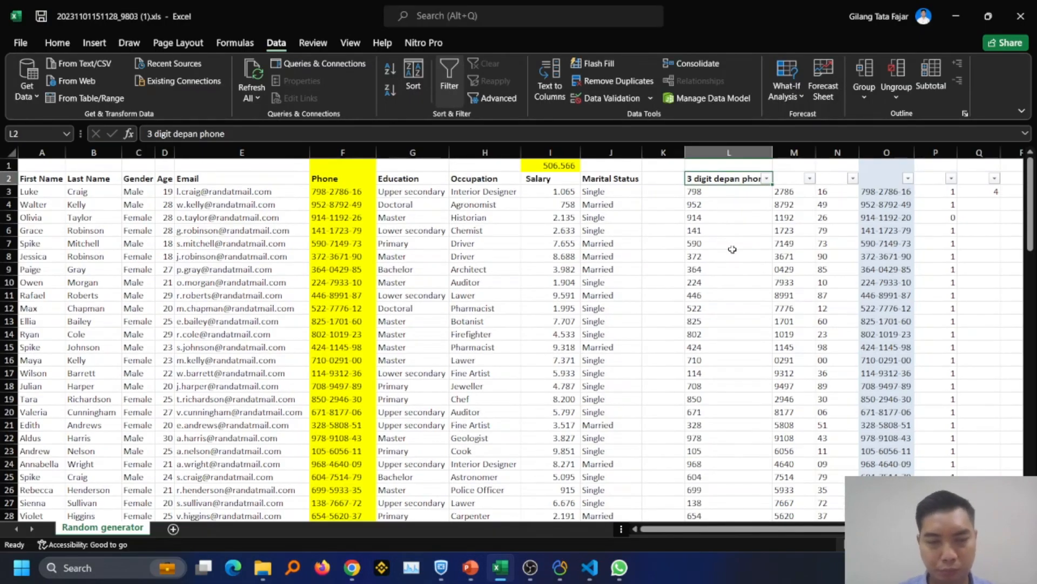
- Examine the headers in row 2 from First Name across the table's columns and back
key("Left")
key("ctrl+Left")
key("ctrl+Left")
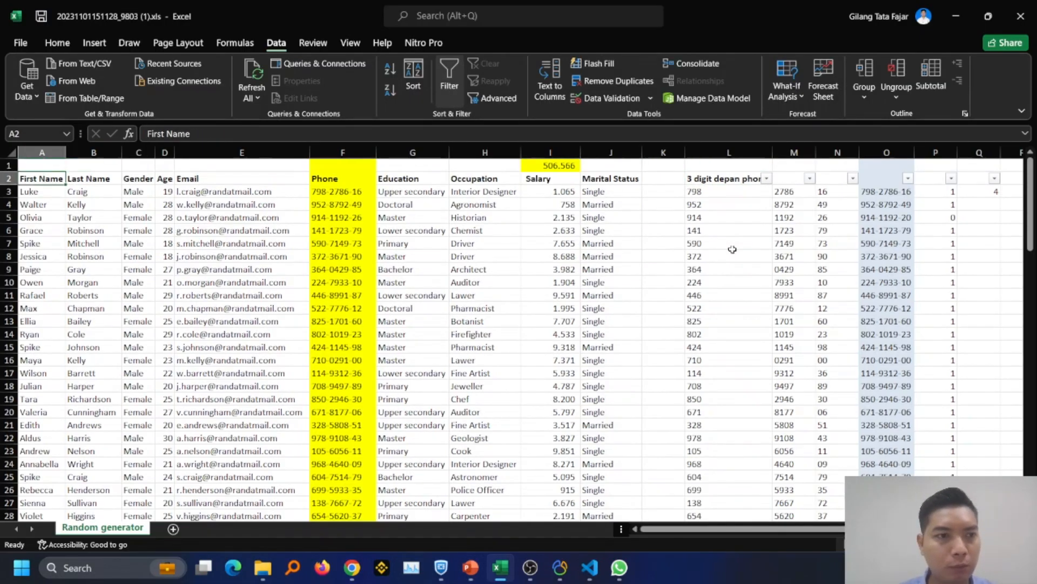
key("Right")
key("Right")
key("Right")
key("Right")
key("Right")
key("Right")
key("Right")
key("Right")
key("Right")
key("Right")
key("Right")
key("Right")
key("Right")
key("Right")
key("Left")
key("Left")
key("Left")
key("Left")
key("Left")
key("Left")
key("Left")
key("Left")
key("Left")
key("Left")
key("Left")
key("Left")
key("Left")
key("Left")
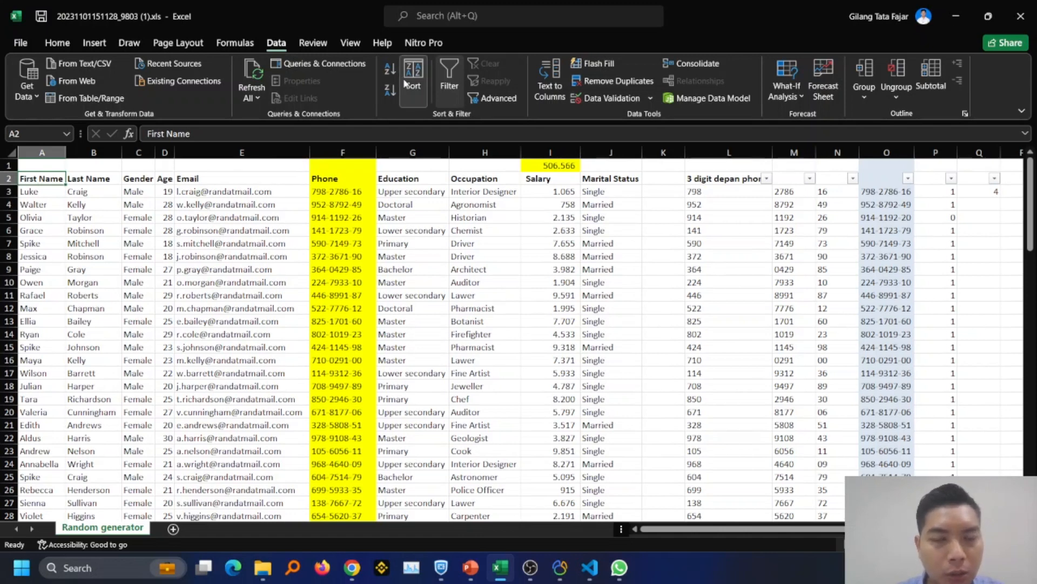
- View the sort and filter options of column O and close them without applying any
left_click(911, 181)
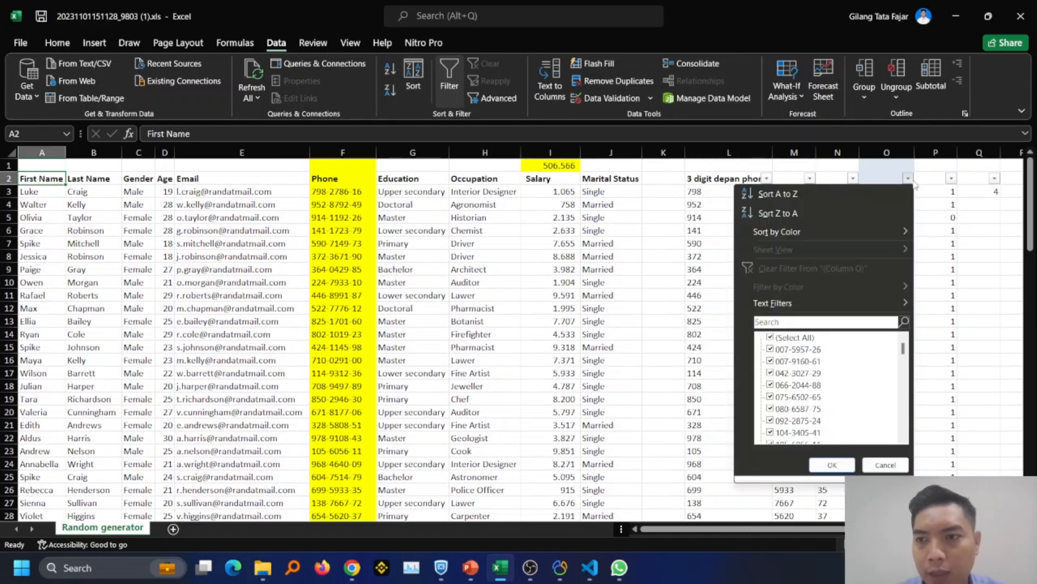
left_click(950, 168)
left_click(279, 229)
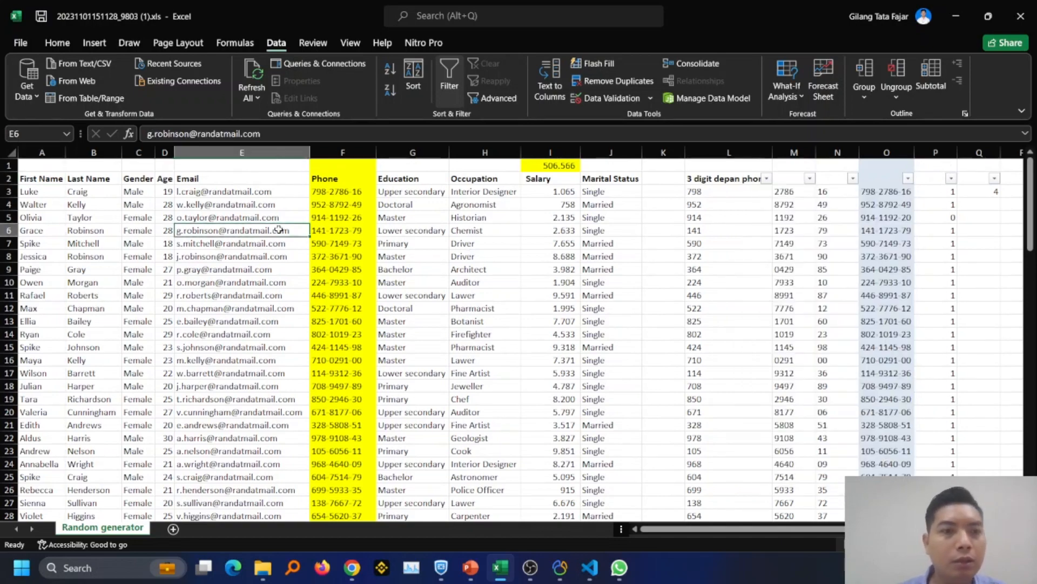
- Select all the values in the Age column from D3 to D102, excluding the header
key("Left")
key("Up")
key("Up")
key("Up")
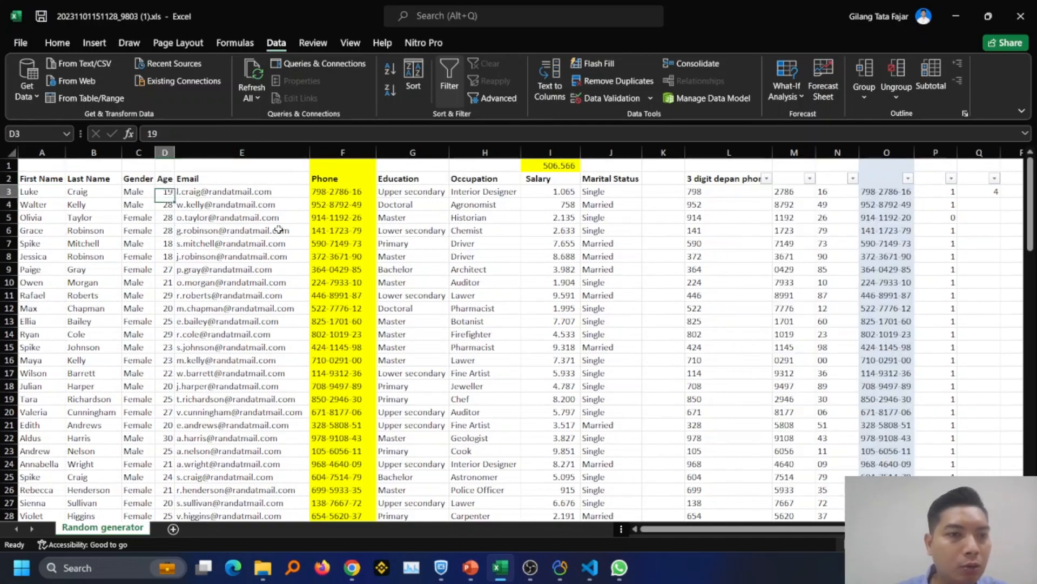
key("Up")
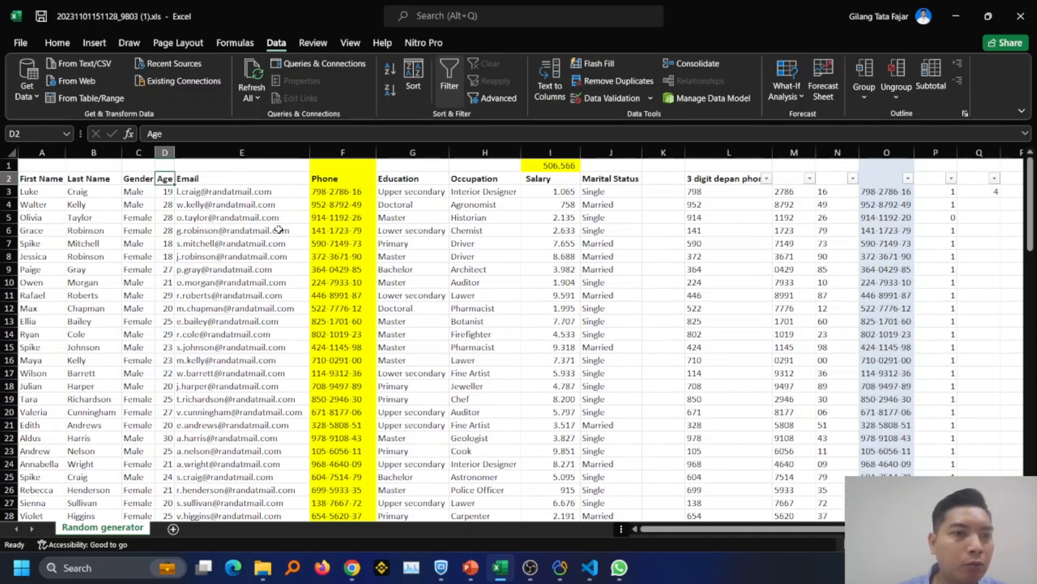
key("Down")
key("Up")
key("Down")
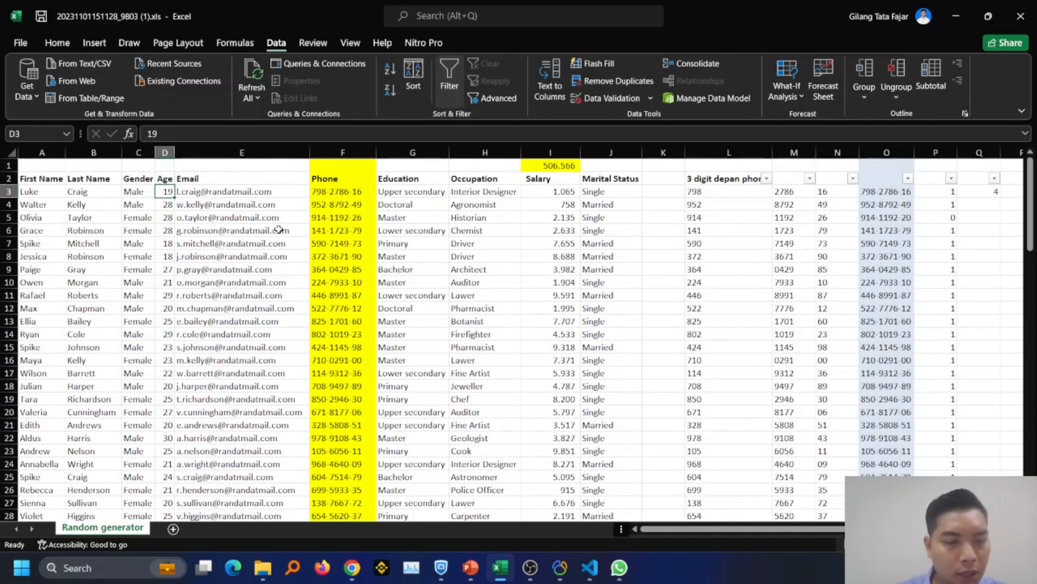
key("ctrl+shift+Down")
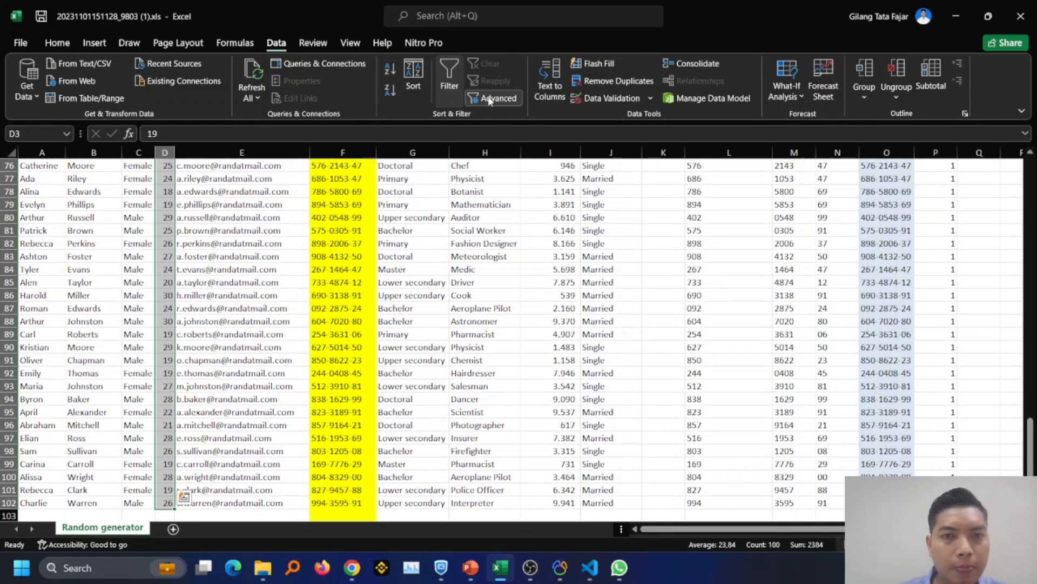
- Sort only the selected Age values from smallest to largest without expanding the selection, and undo that sort
left_click(414, 75)
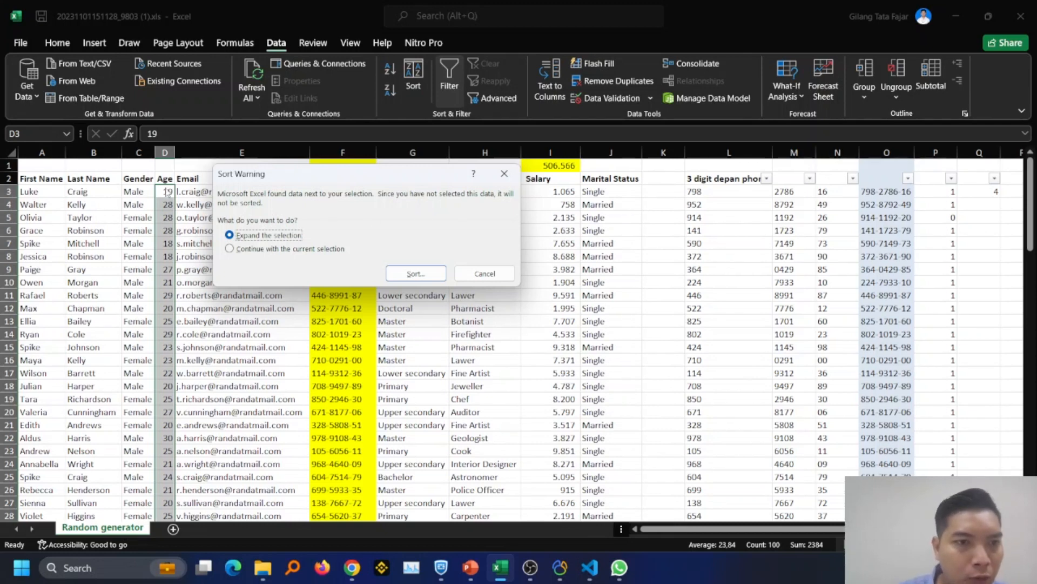
left_click(230, 249)
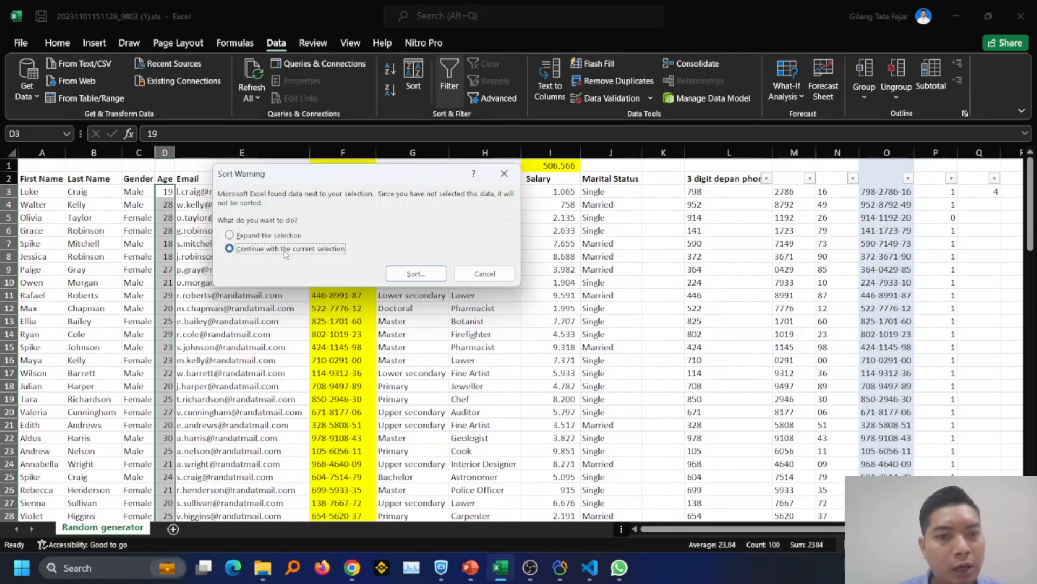
left_click(416, 274)
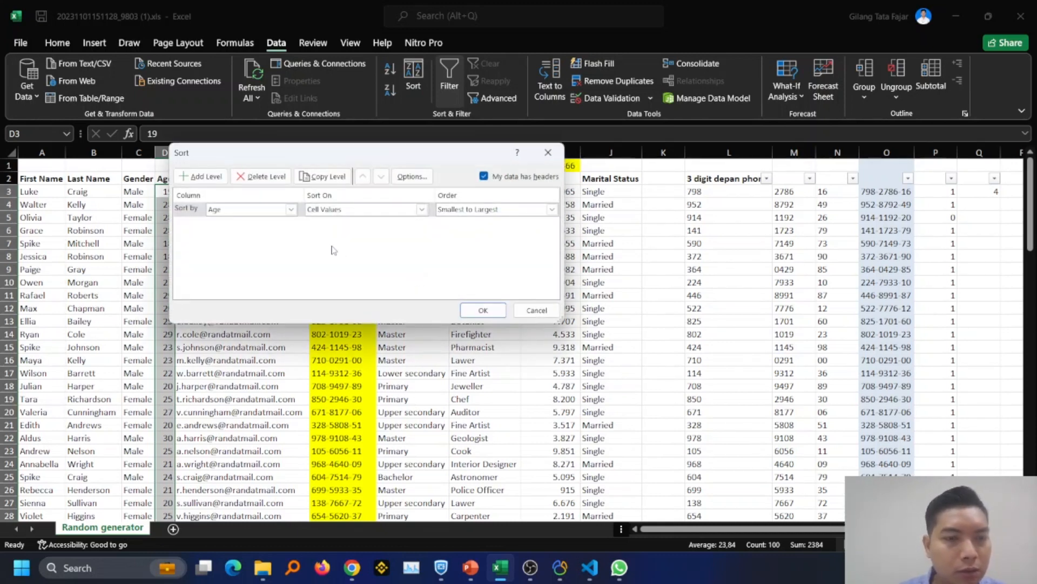
left_click(492, 313)
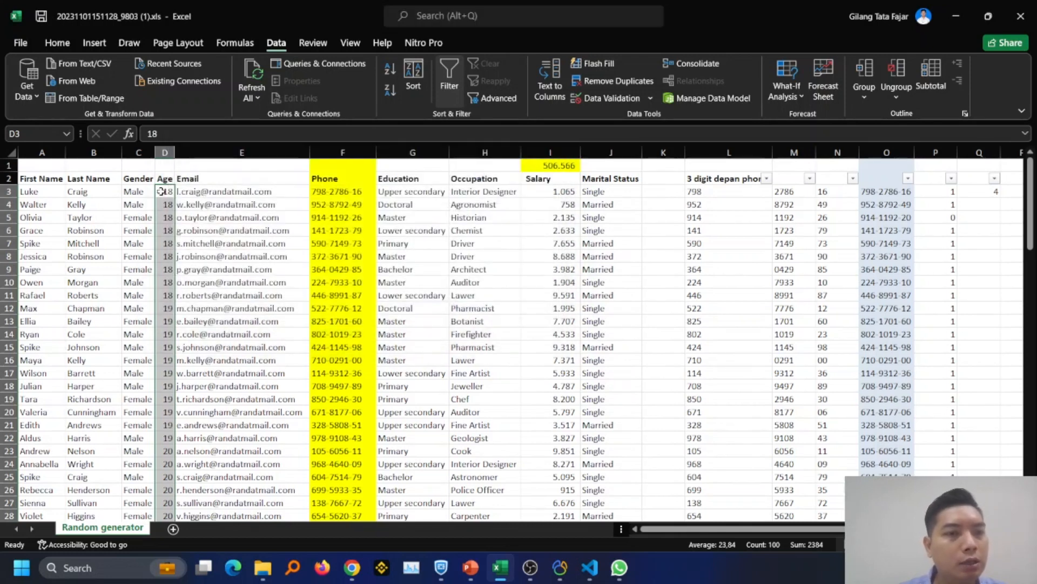
key("ctrl+z")
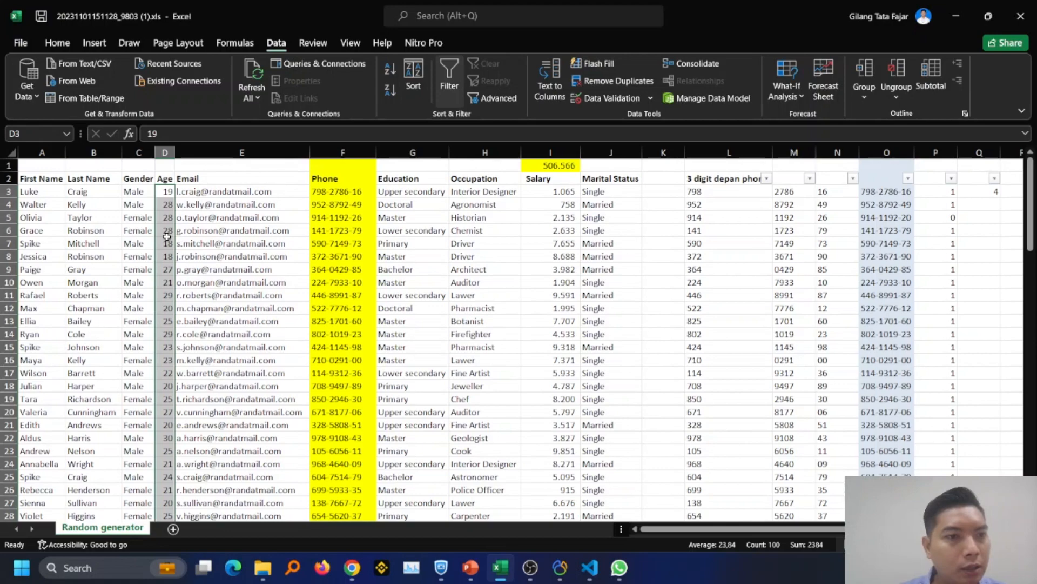
right_click(166, 192)
left_click(165, 191)
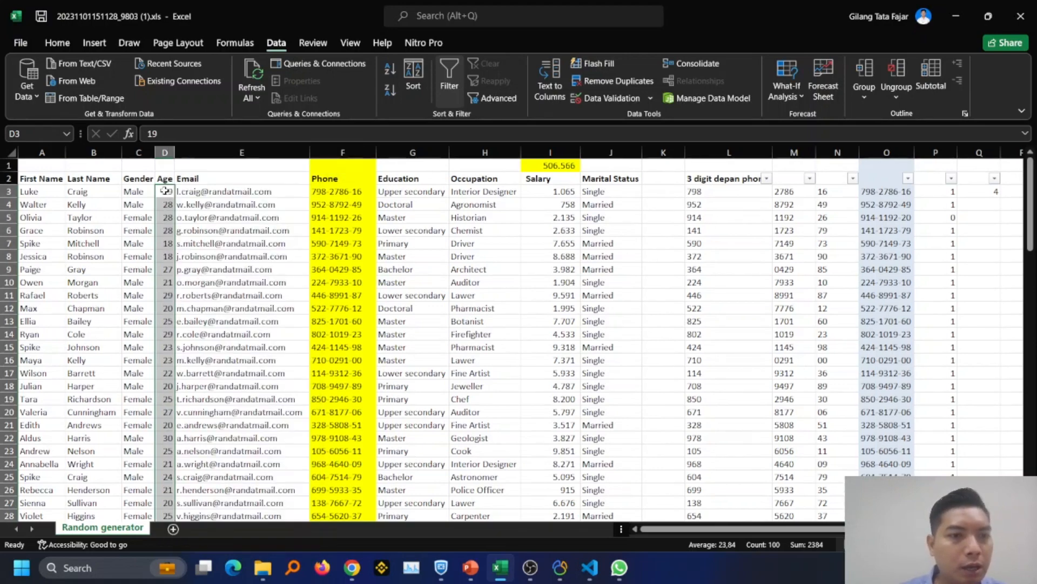
- Repeat the smallest-to-largest sort on the Age values alone, continuing with the current selection
left_click(421, 66)
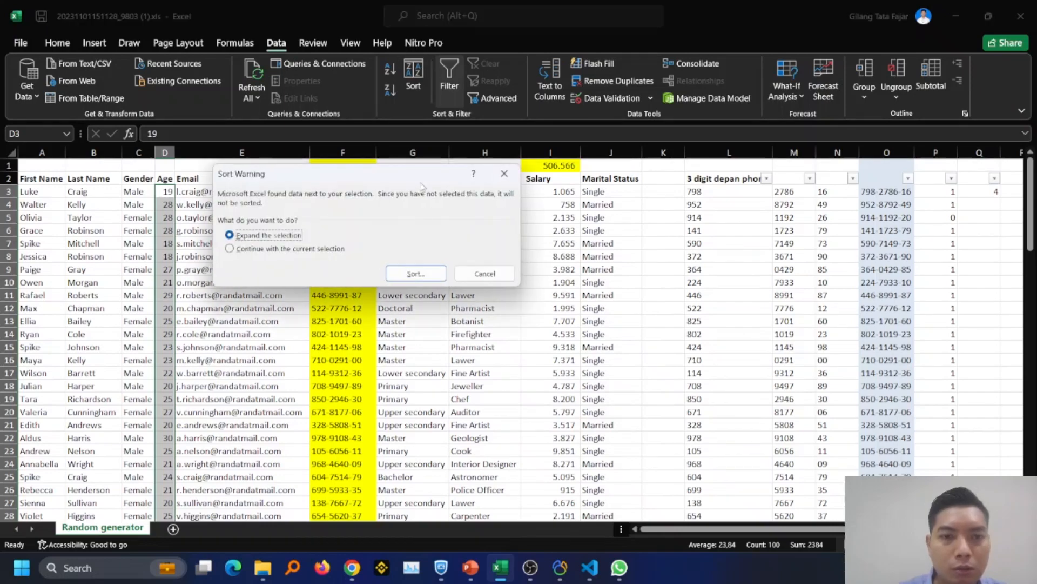
left_click(259, 249)
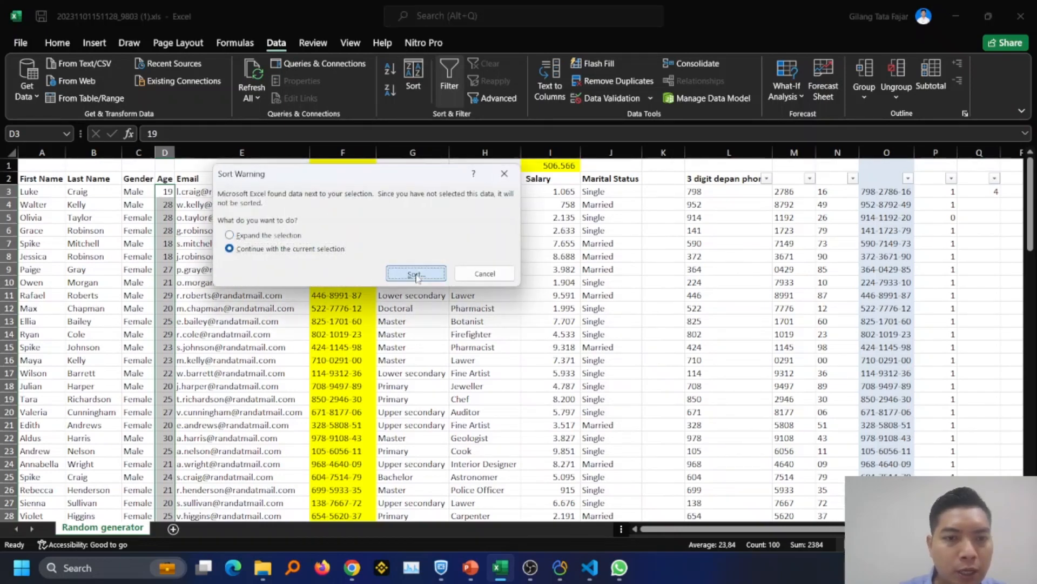
left_click(414, 273)
left_click(484, 310)
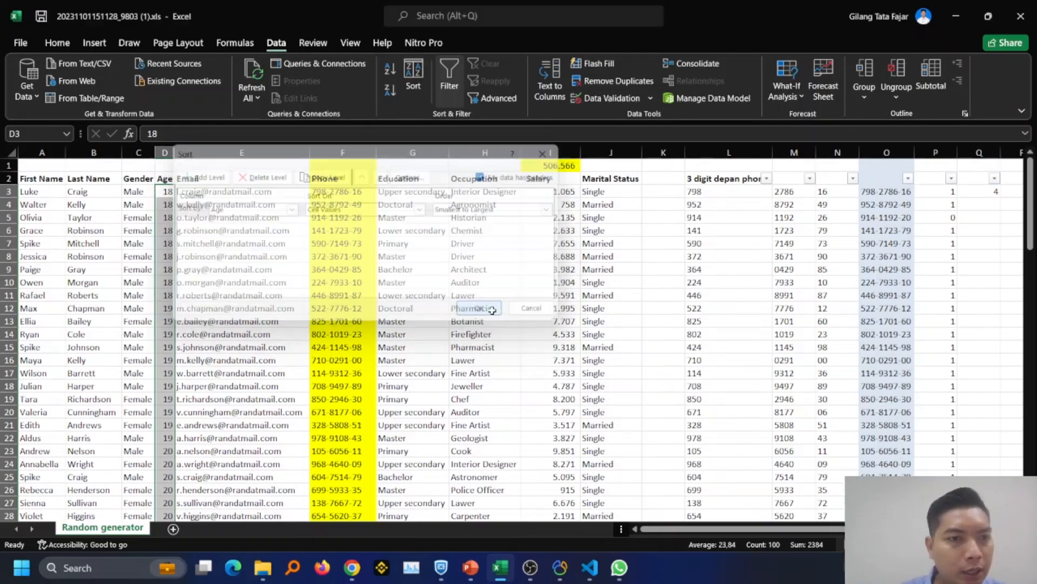
- Compare the first sorted ages with the neighbouring cells in their rows, and undo the Age-only sort
left_click(167, 190)
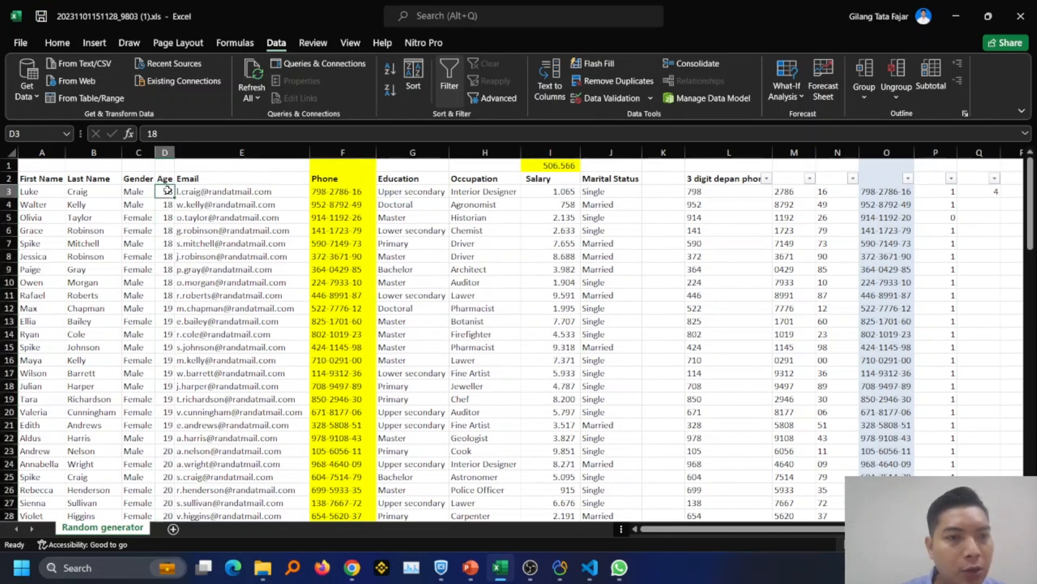
key("Down")
key("Down")
key("Up")
key("Up")
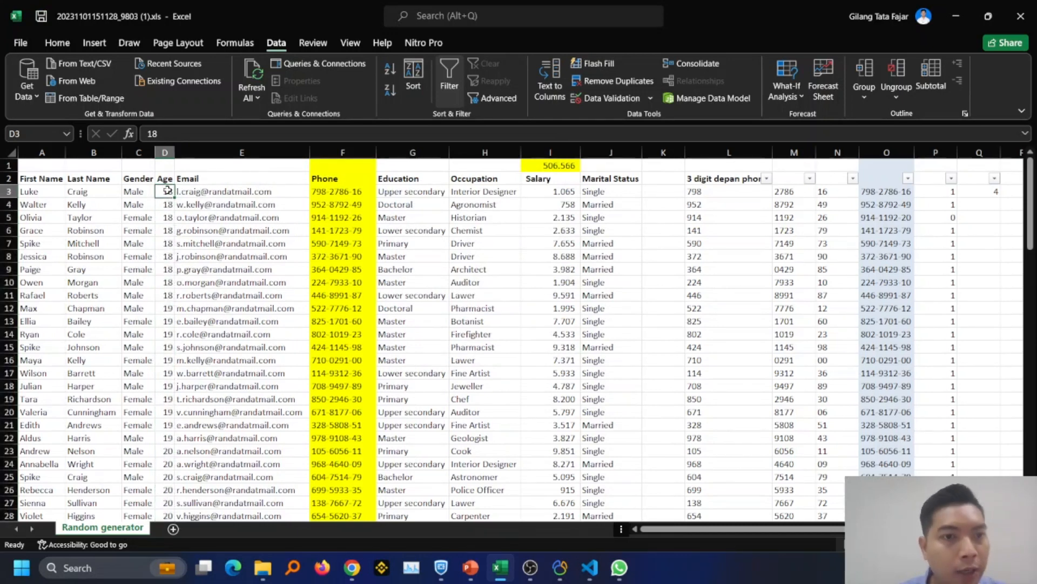
key("Right")
key("Left")
key("Down")
key("Right")
key("Left")
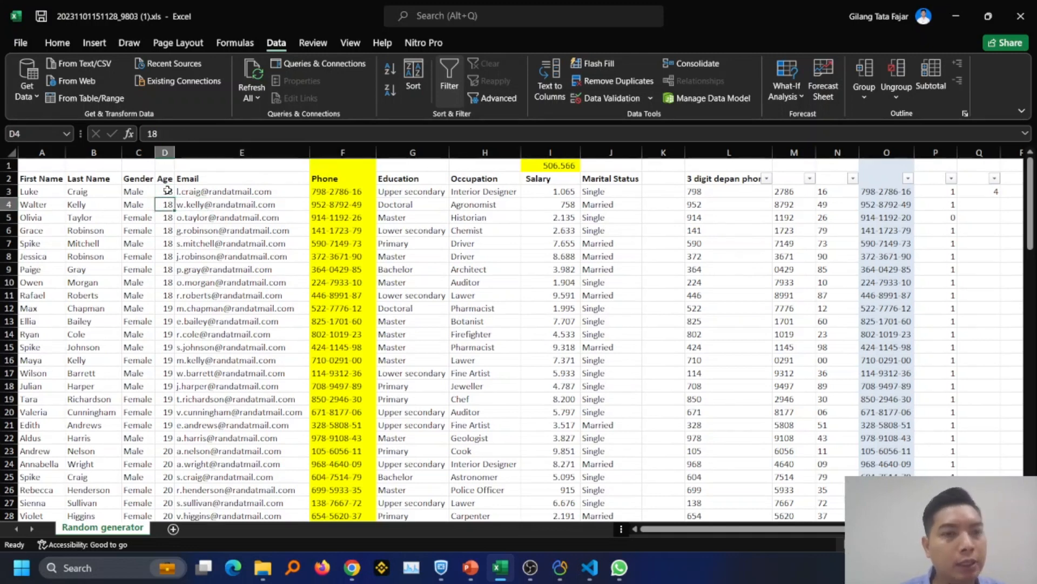
key("ctrl+z")
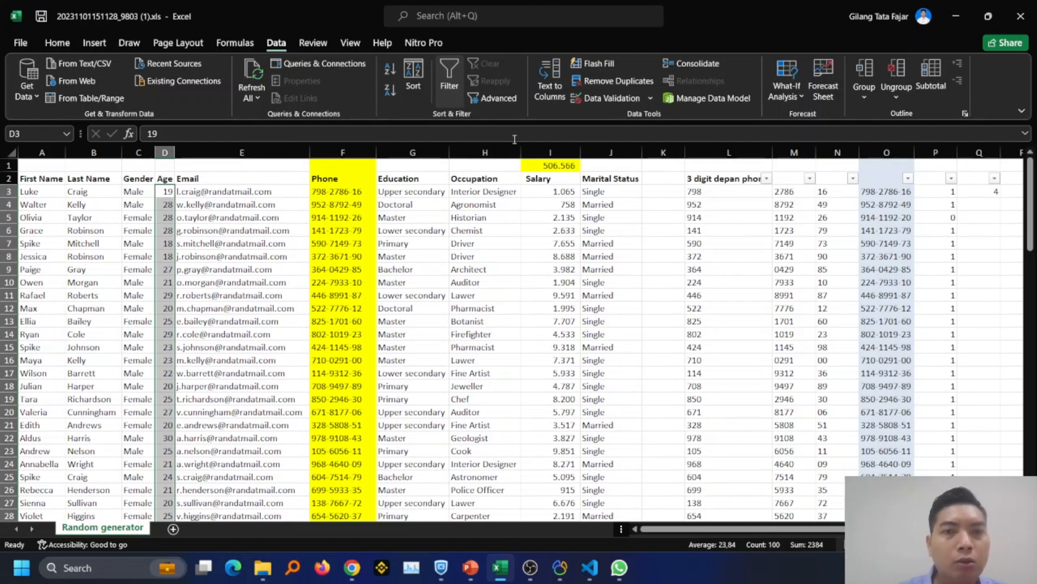
- Expand the selection to the whole table and sort it by Age on cell values, smallest to largest
left_click(413, 81)
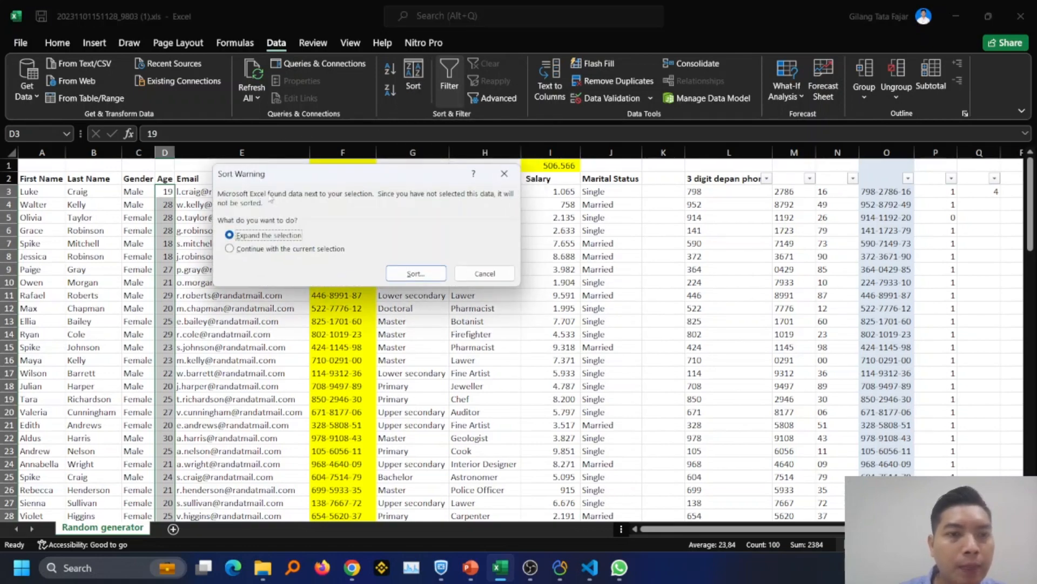
left_click(436, 276)
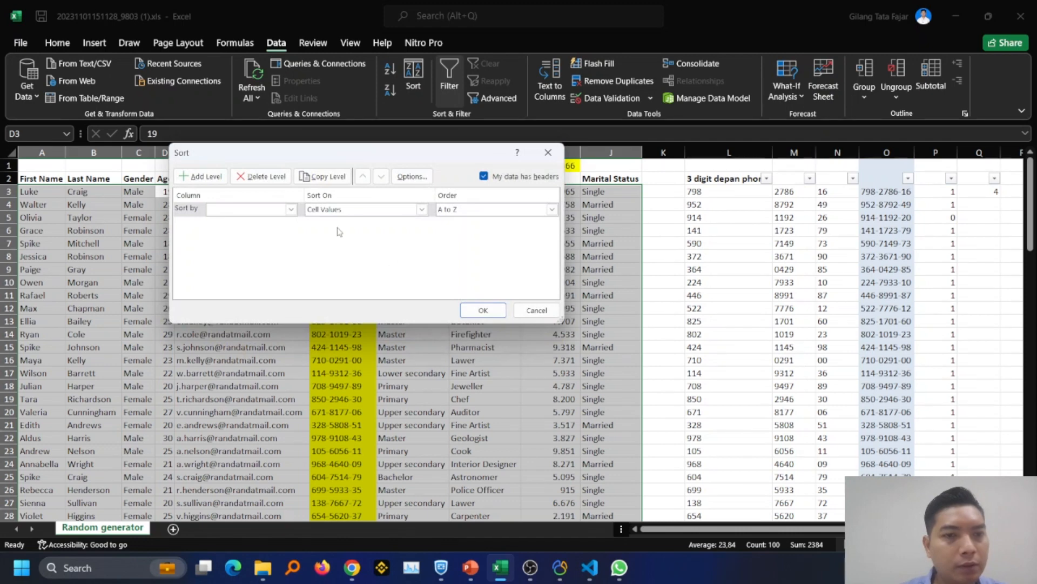
left_click_drag(391, 162, 587, 280)
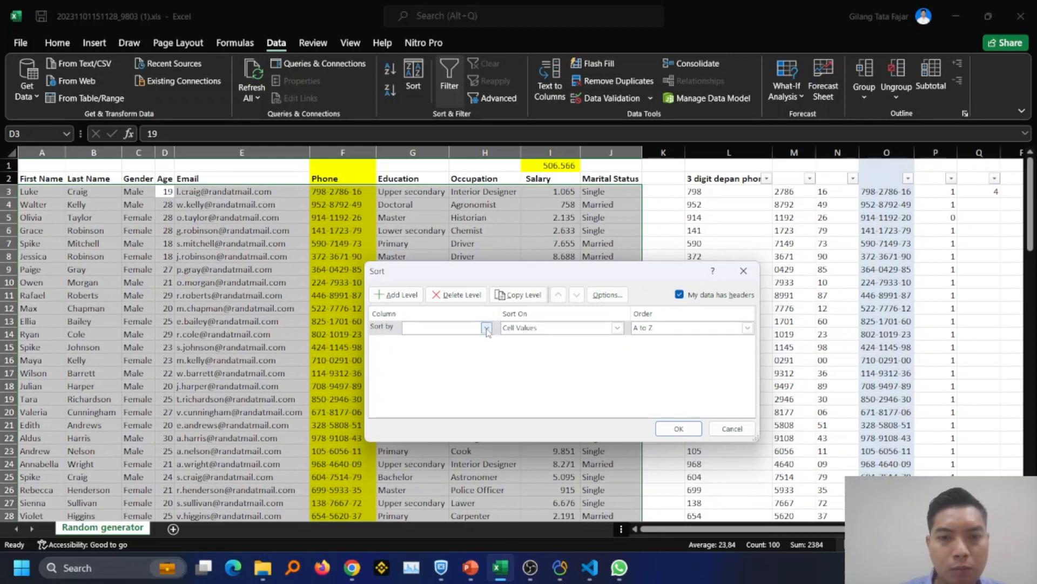
left_click(486, 328)
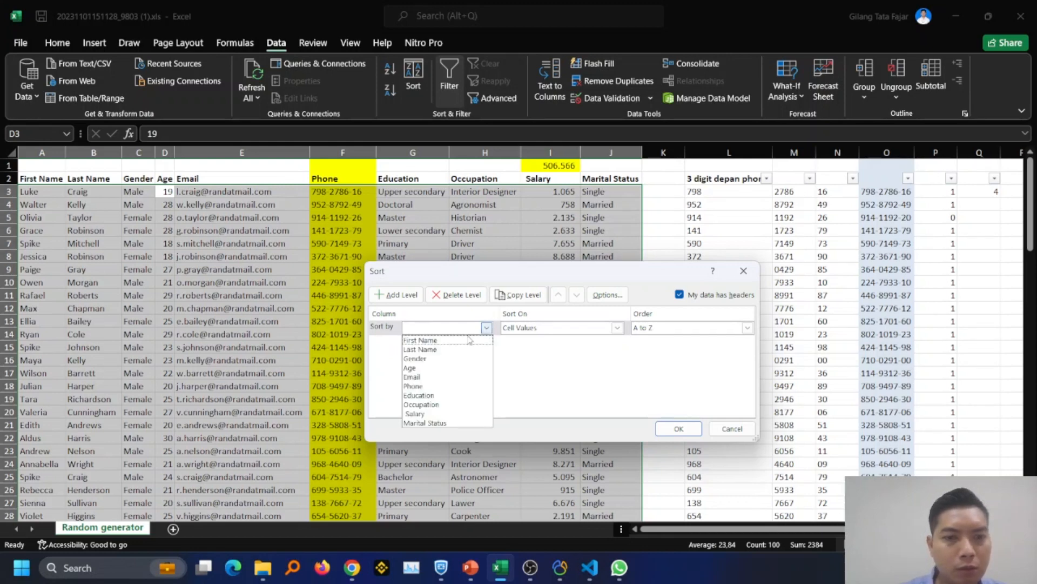
left_click(421, 368)
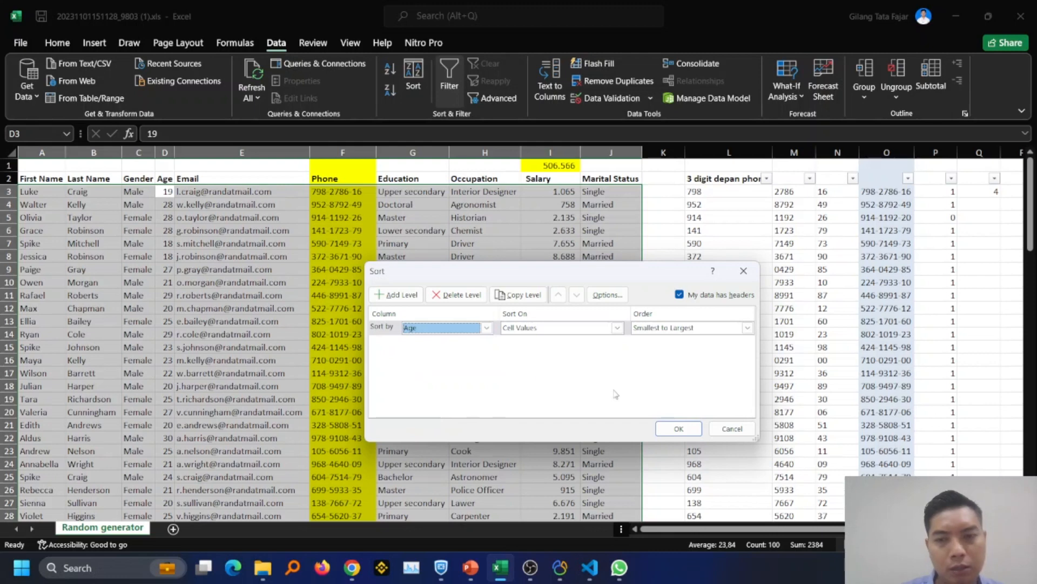
left_click(747, 328)
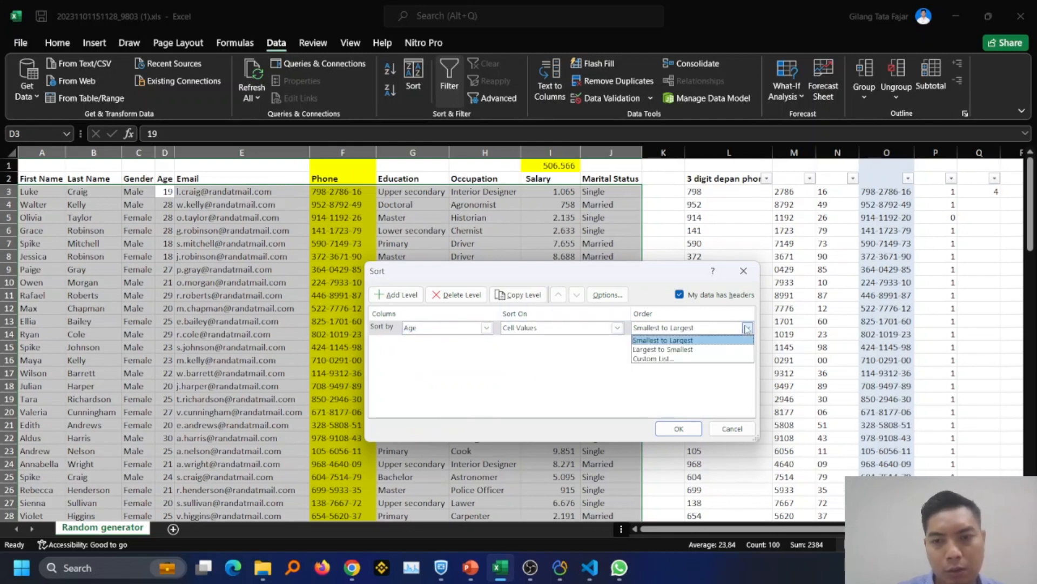
left_click(695, 341)
left_click(695, 431)
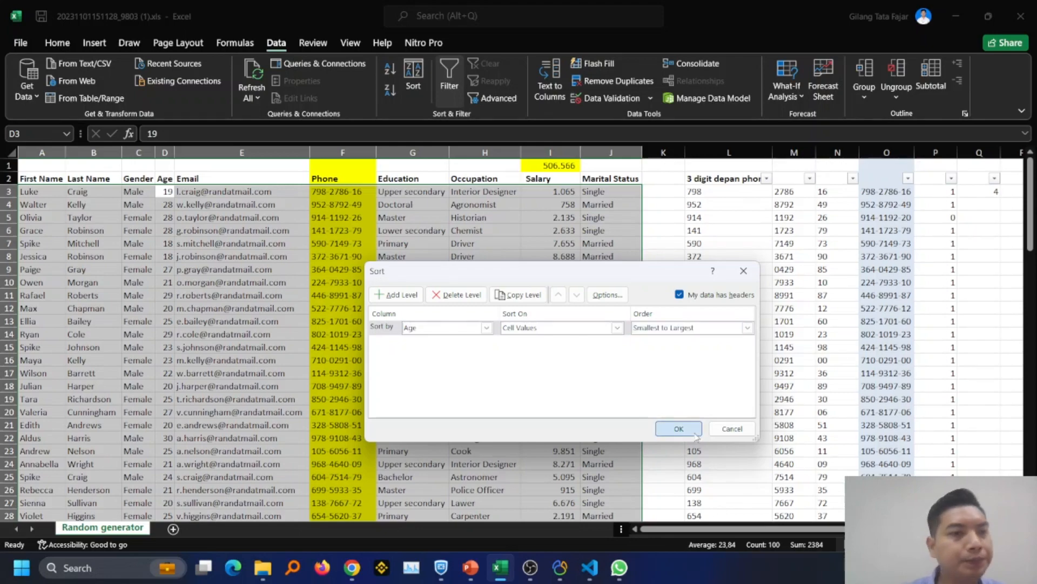
- Examine the sorted rows to see whether the other columns moved together with the Age values
left_click(409, 264)
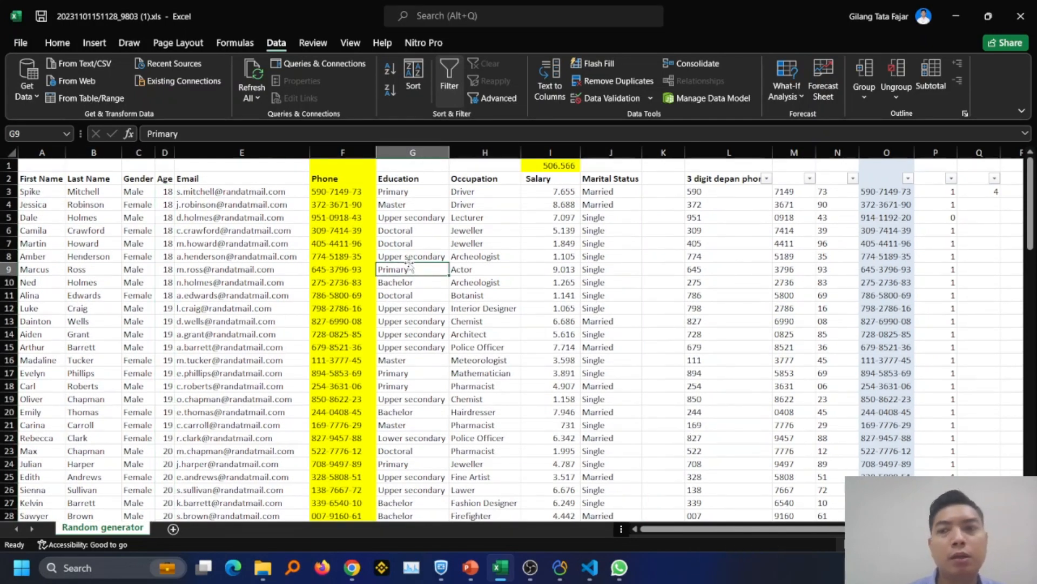
key("Right")
key("Up")
key("Up")
key("Up")
key("Up")
key("Up")
key("Up")
key("Left")
key("Left")
key("Left")
key("Left")
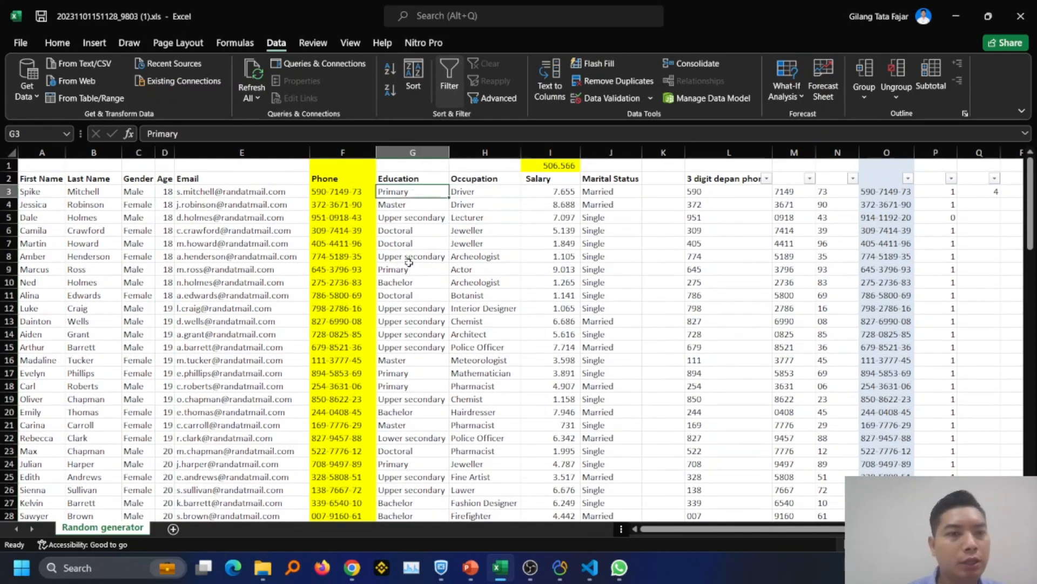
key("Left")
key("Right")
key("ctrl+shift+Down")
key("ctrl+shift+Up")
key("Up")
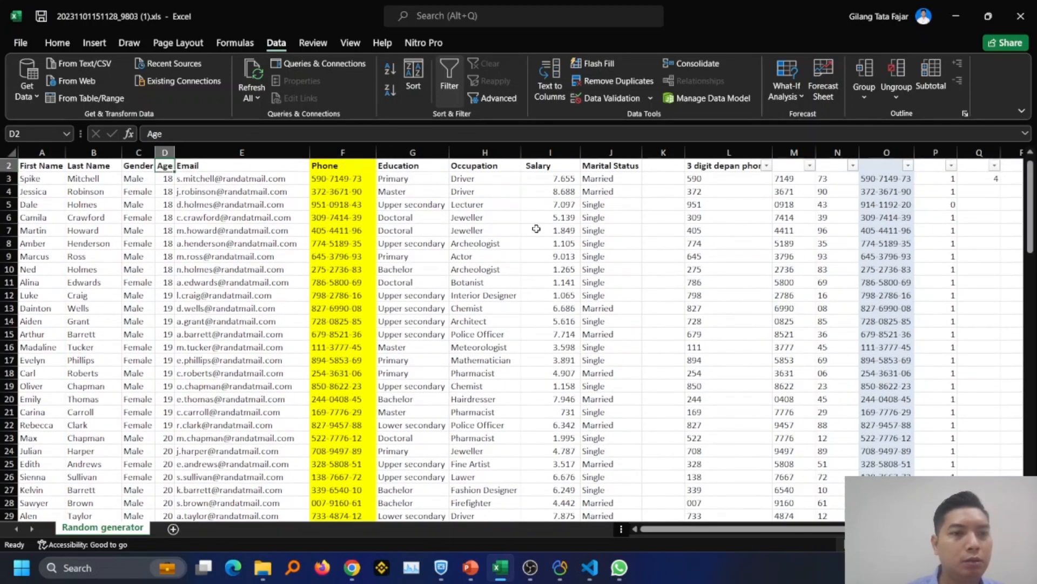
scroll(307, 189, "up", 1)
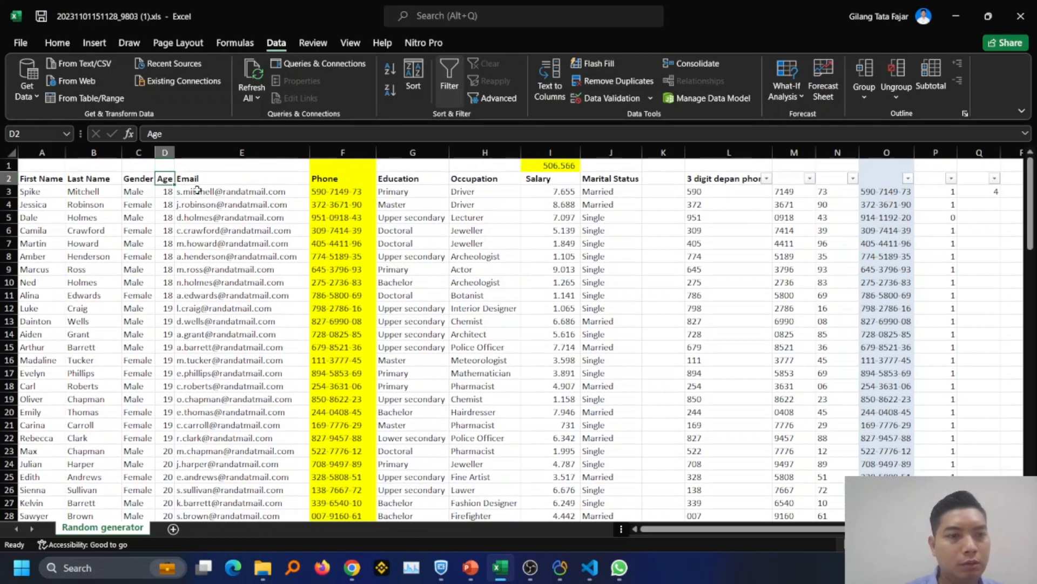
- Try sorting the whole table by Age from smallest to largest, expanding the selection from the Age values
left_click(167, 191)
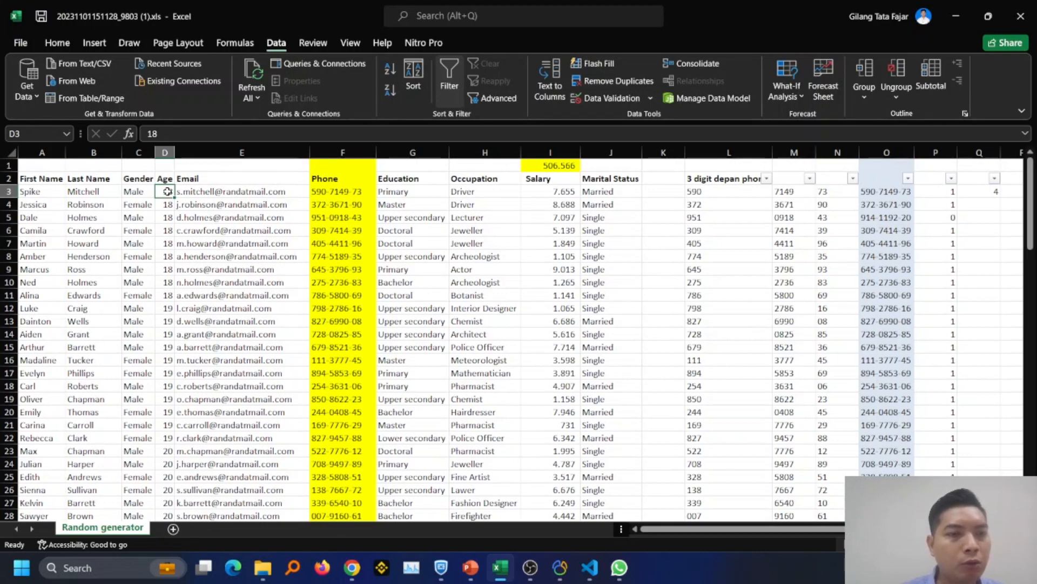
key("ctrl+shift+Down")
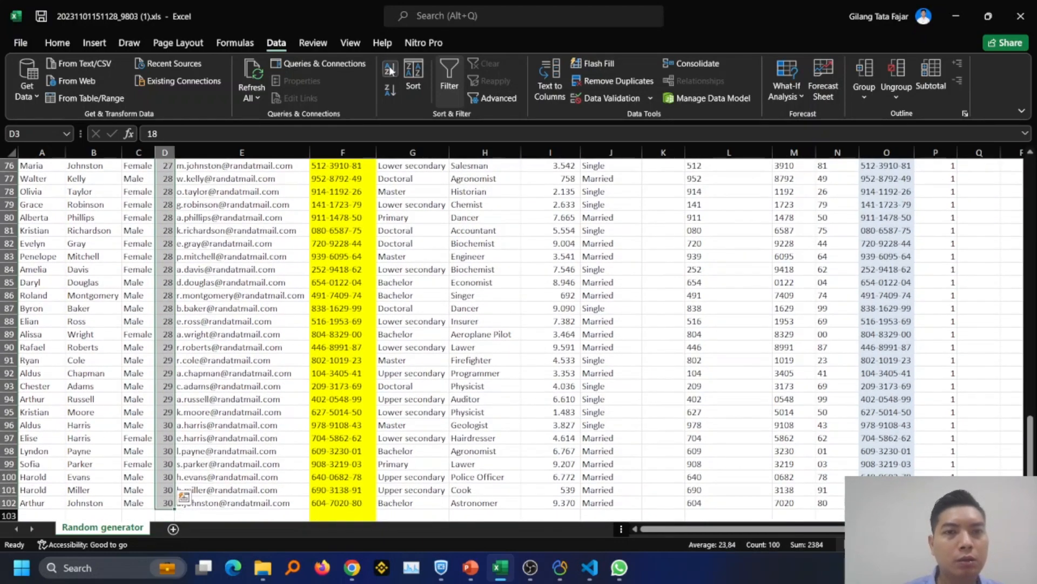
left_click(392, 70)
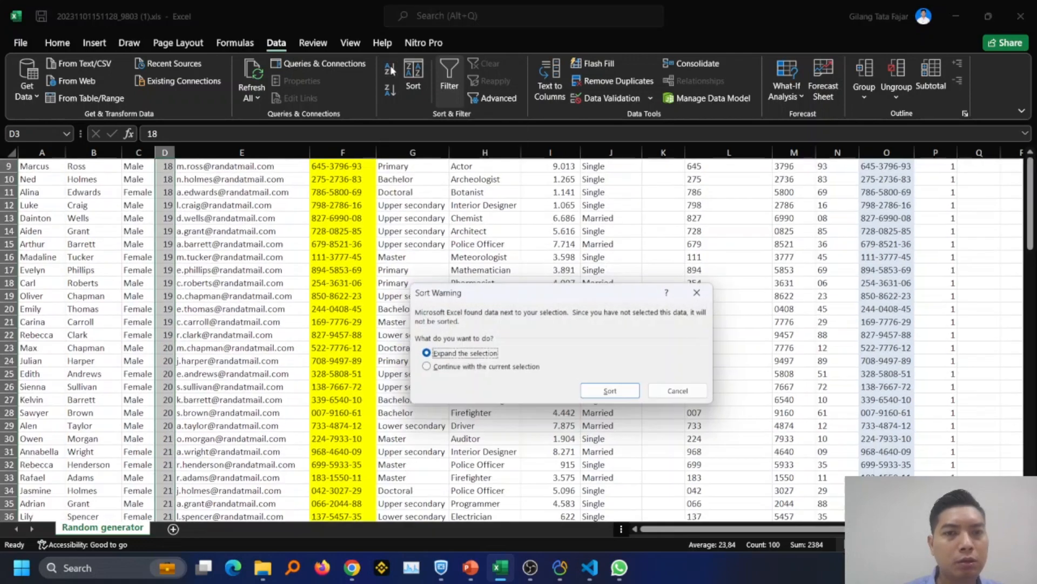
left_click(606, 393)
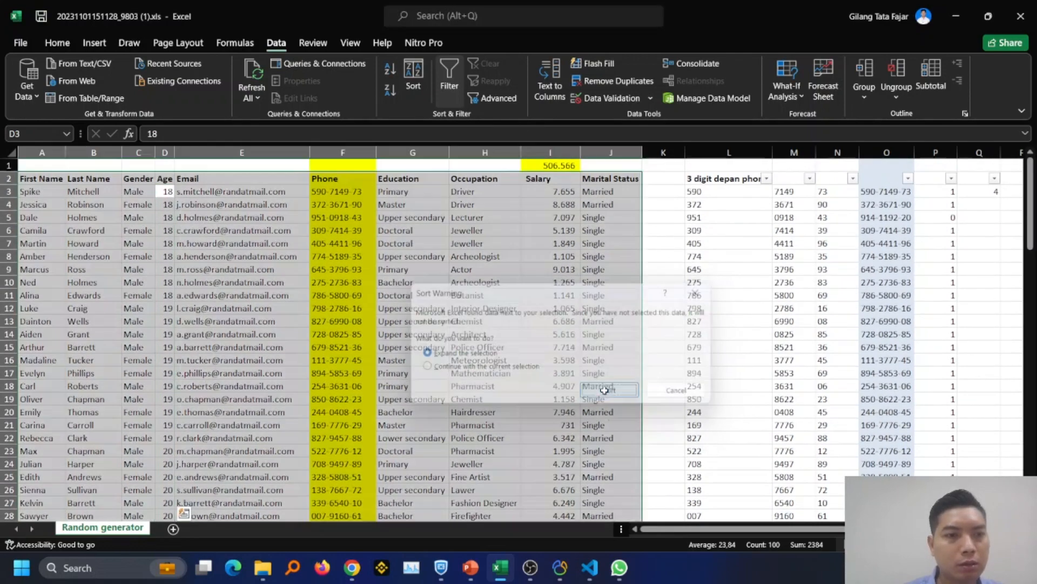
- Check the first rows of the Age column and undo the last sort
left_click(278, 308)
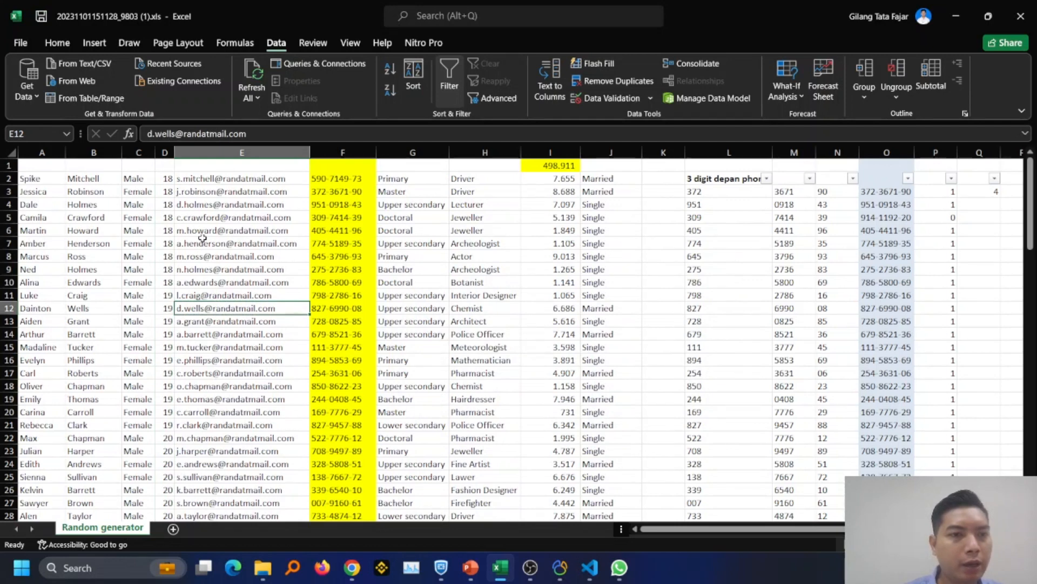
left_click(169, 178)
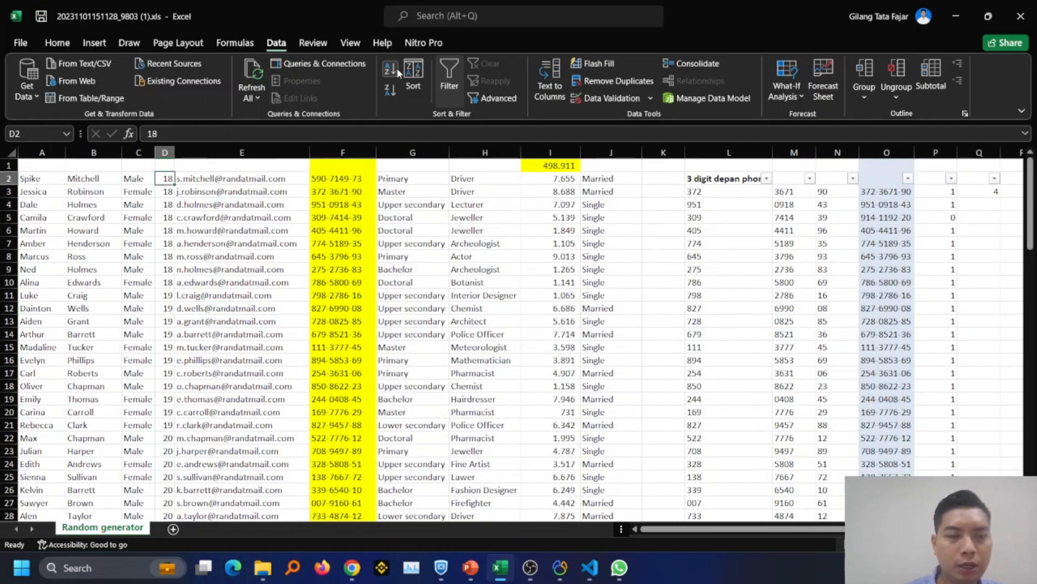
key("Up")
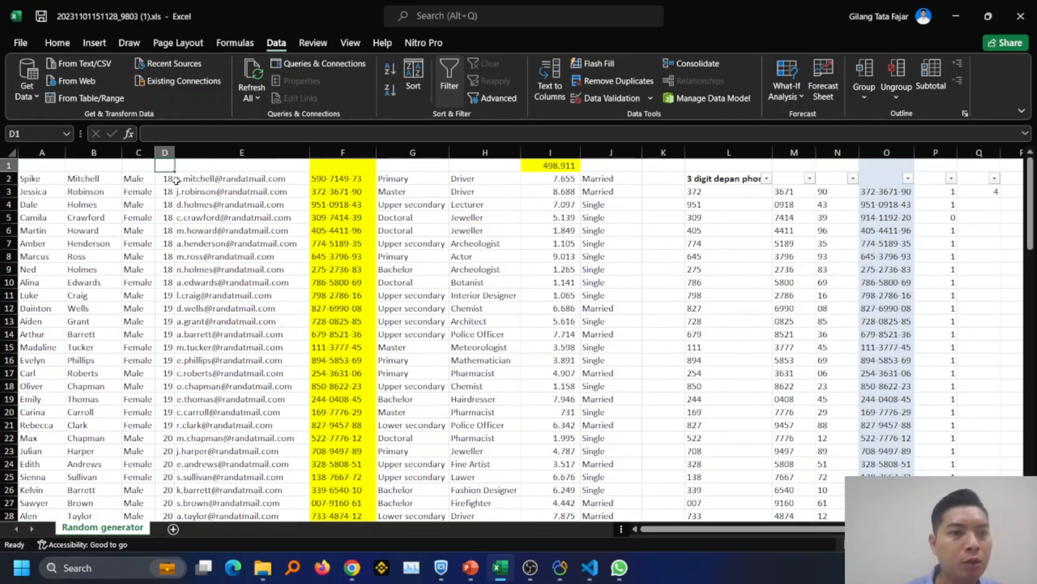
key("ctrl+z")
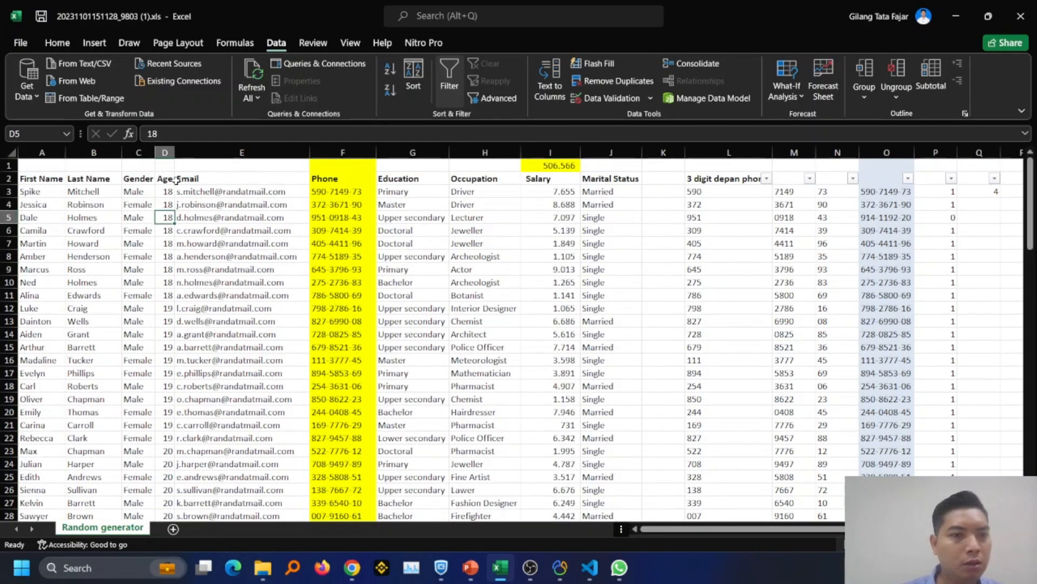
- Start a custom sort on the Age values with the selection expanded, examine the available sort columns, and cancel
key("ctrl+shift+Down")
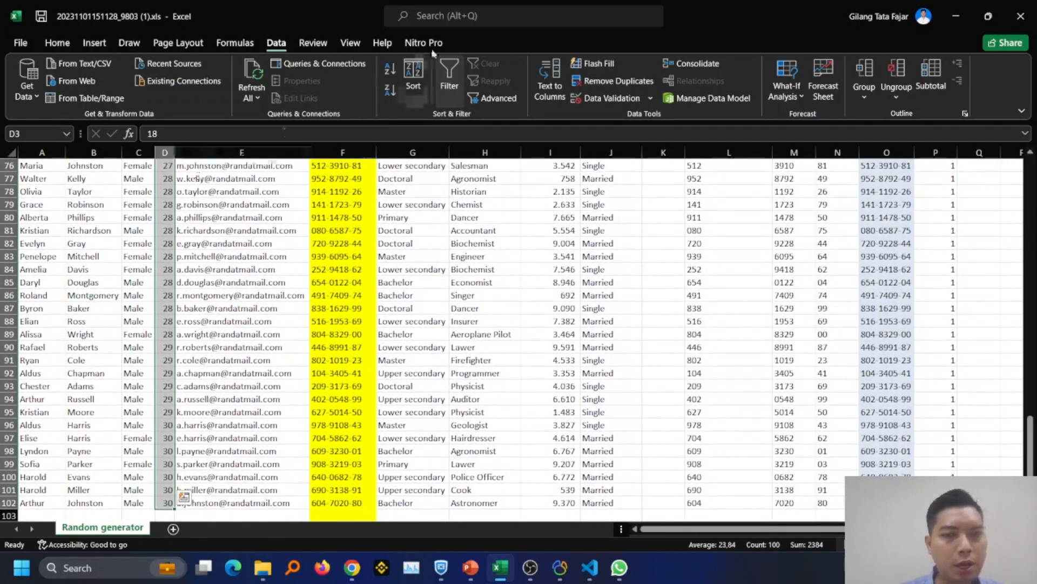
left_click(414, 73)
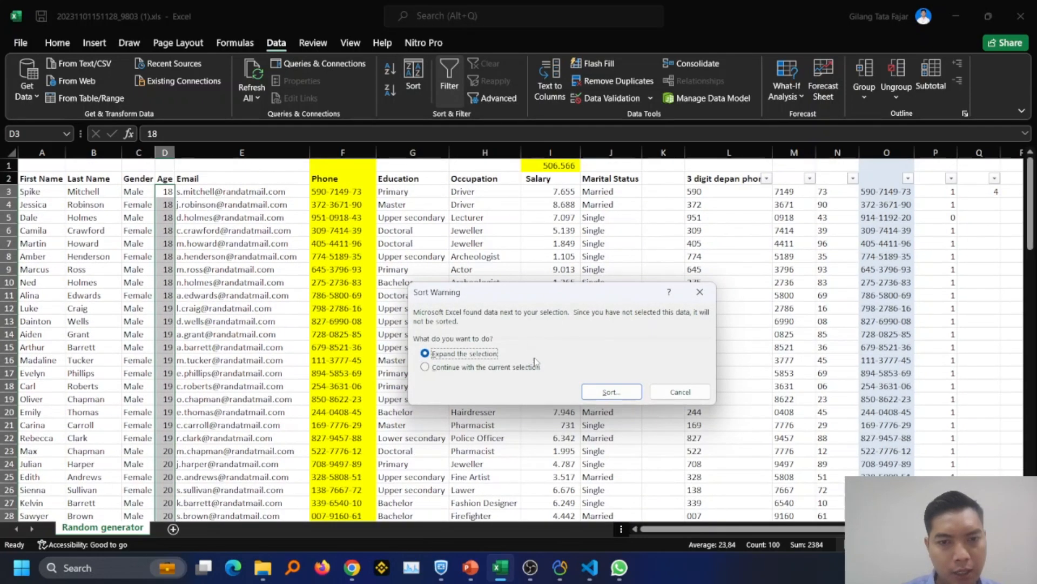
left_click(680, 391)
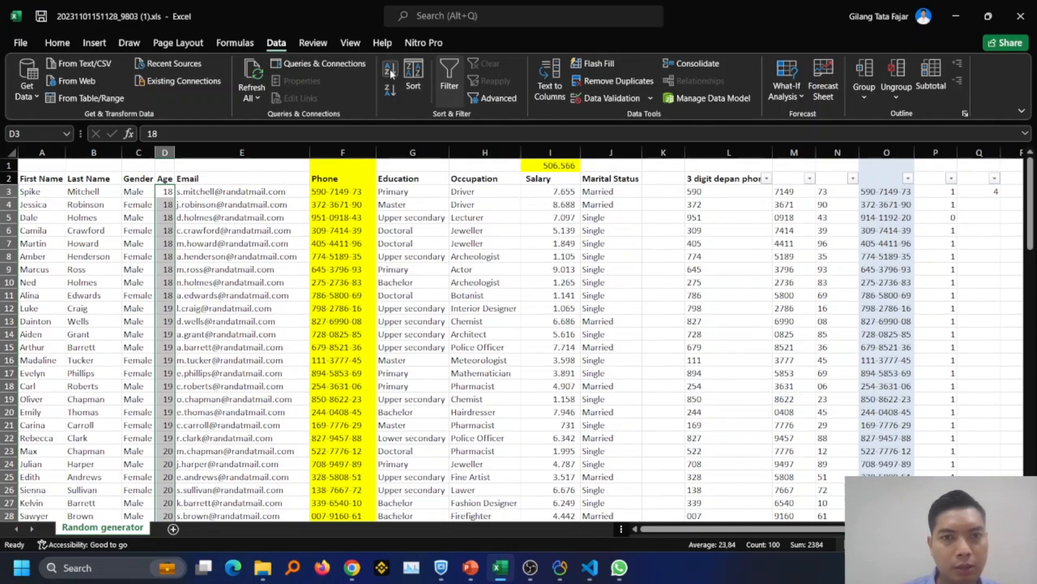
left_click(420, 75)
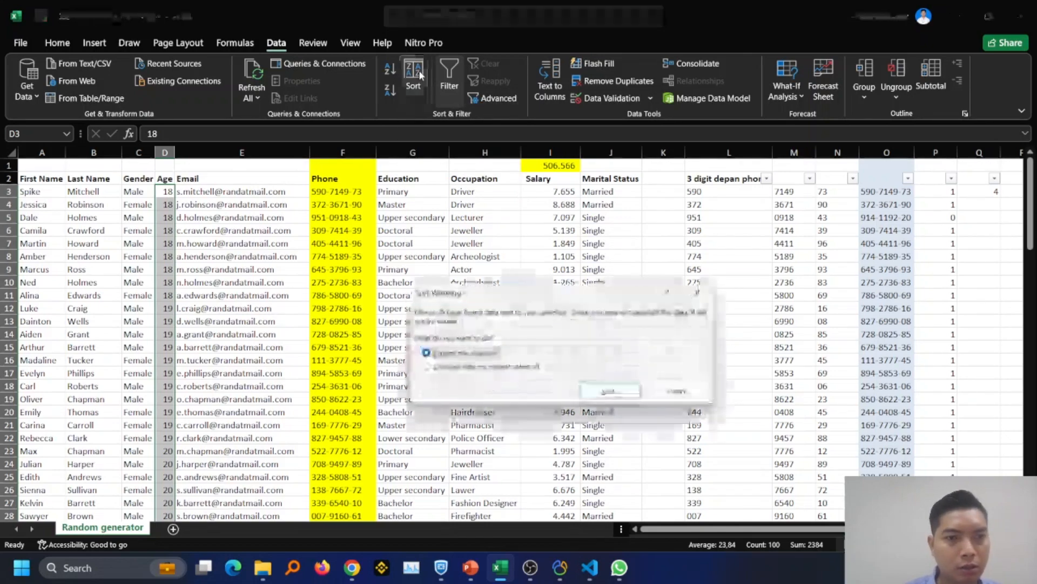
left_click(612, 391)
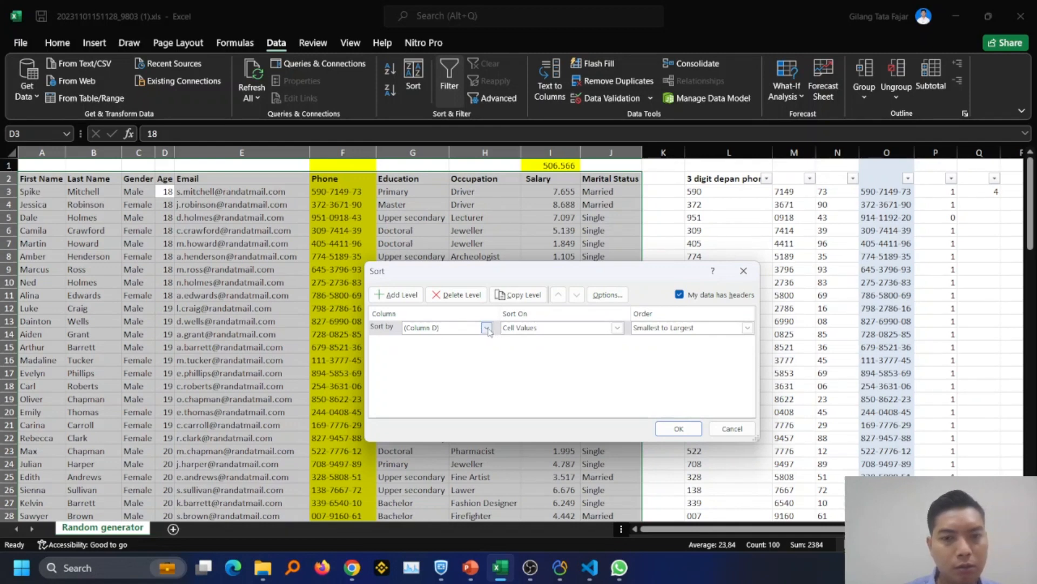
left_click(487, 328)
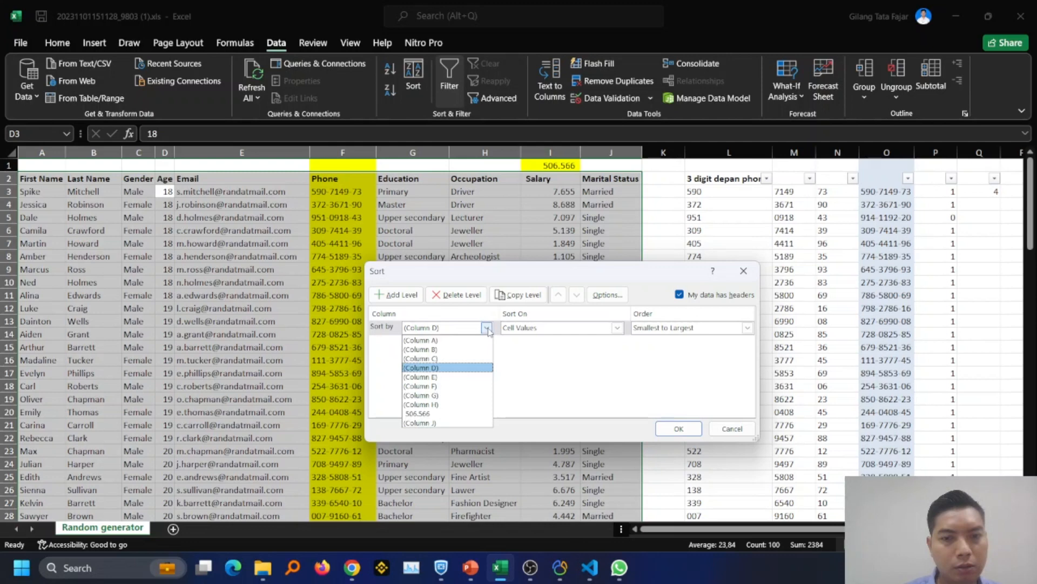
left_click(733, 430)
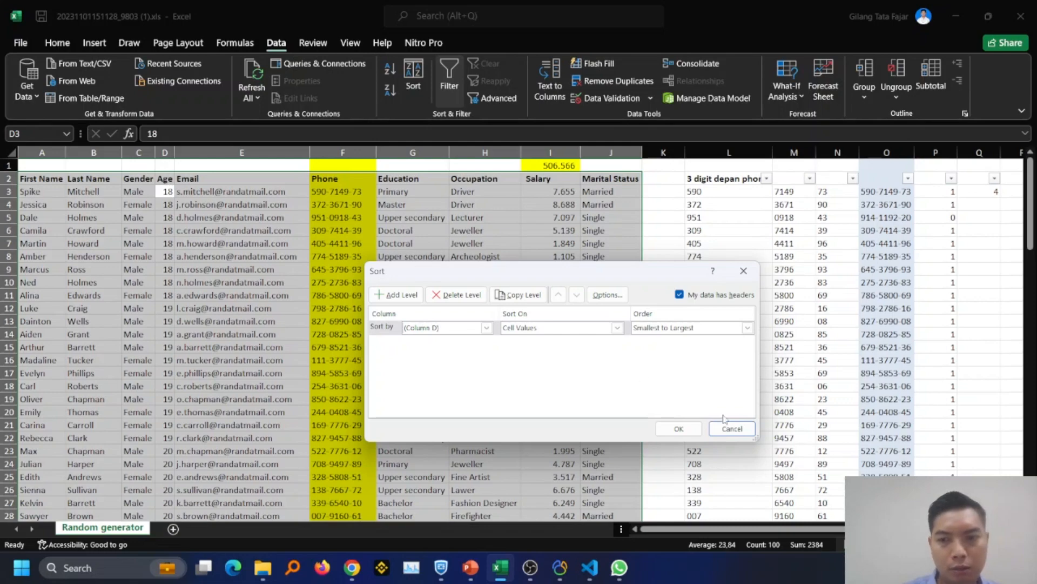
left_click(733, 429)
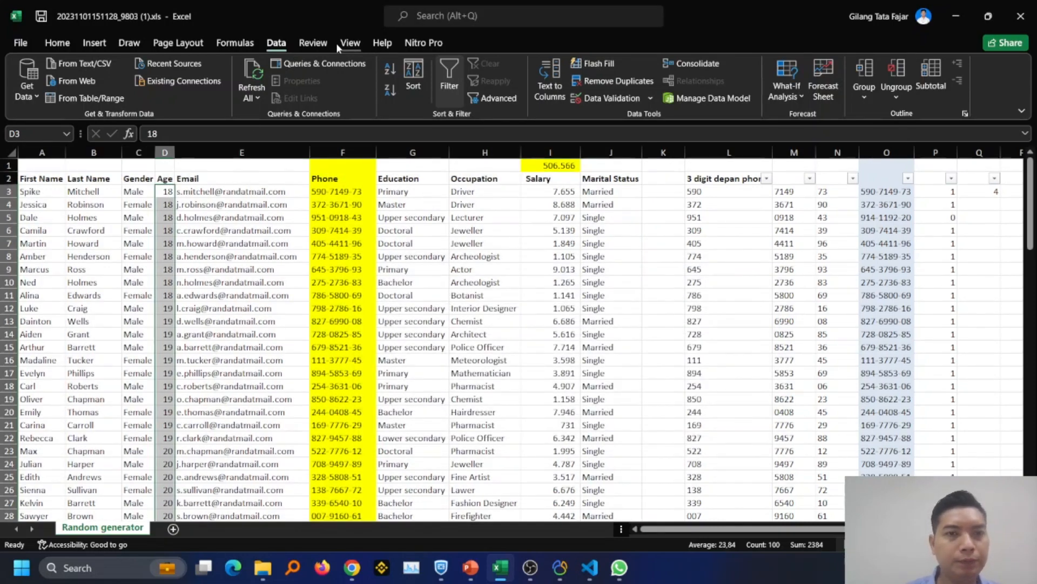
- Reopen the custom sort with the expanded selection, review the sort column choices once more, and close it without sorting
left_click(407, 70)
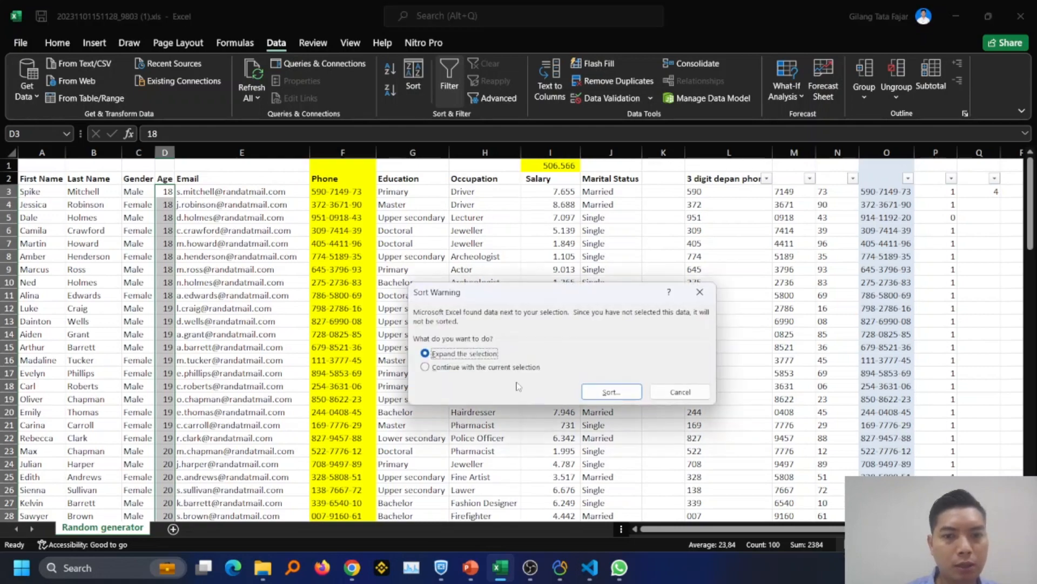
left_click(607, 390)
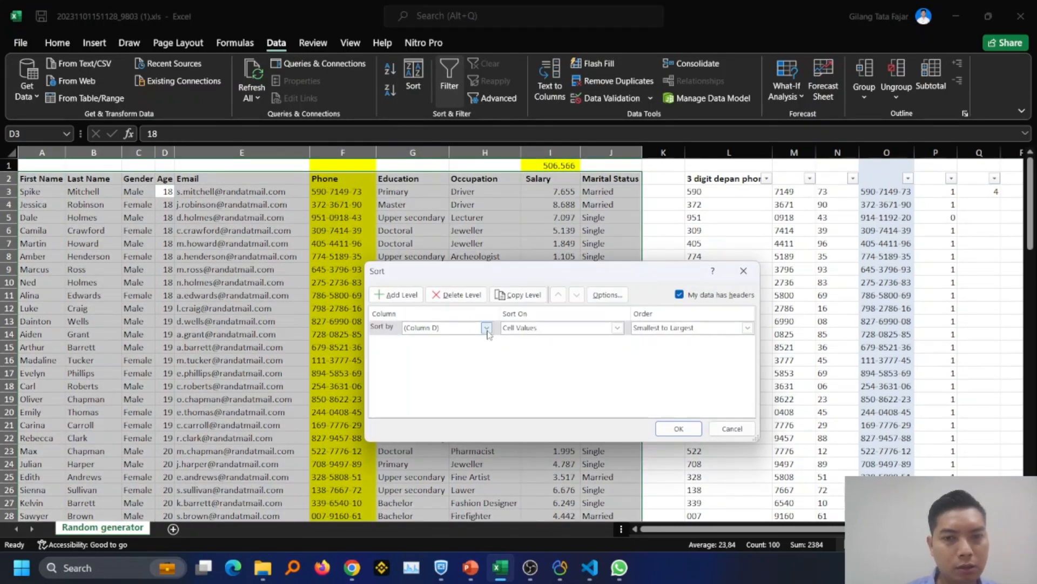
left_click(487, 328)
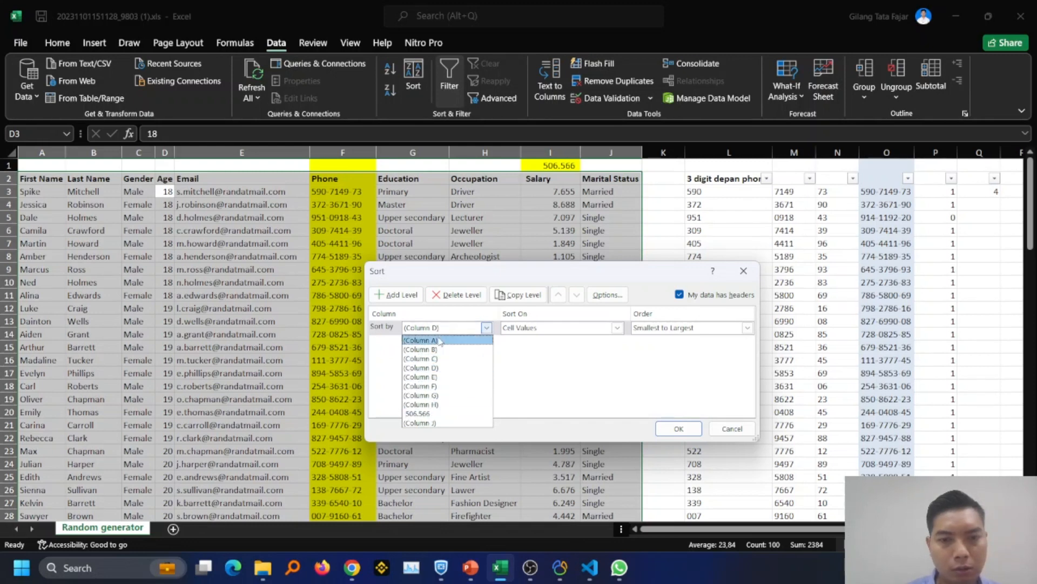
left_click(751, 435)
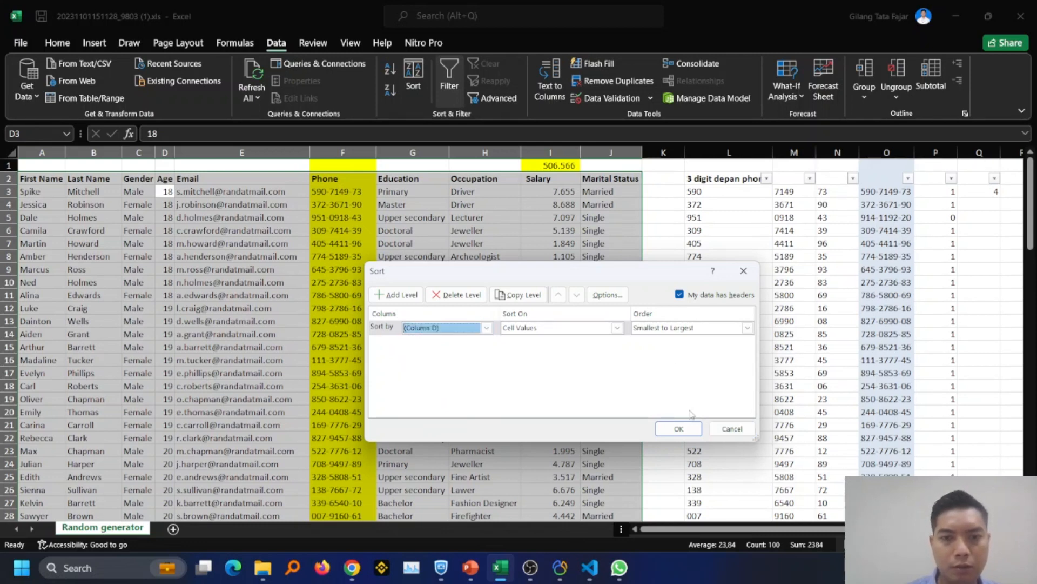
left_click(751, 431)
- Select the row 2 headers from Last Name through 3 digit depan phone and remove the sheet's existing filter
left_click(260, 214)
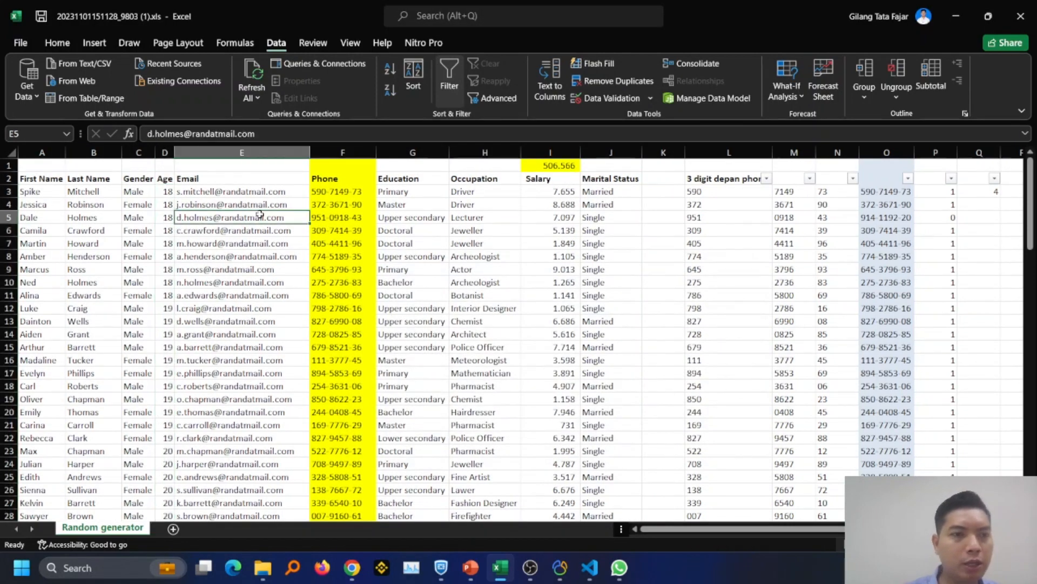
key("Up")
key("Up")
key("Up")
key("Left")
key("Left")
key("Left")
key("Left")
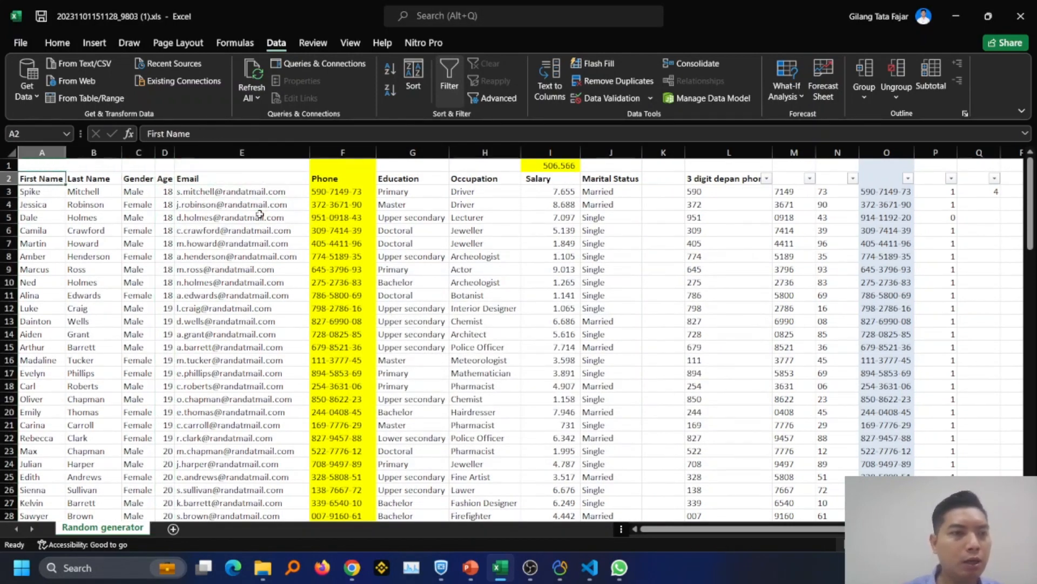
key("Right")
key("ctrl+shift+Right")
key("ctrl+shift+Right")
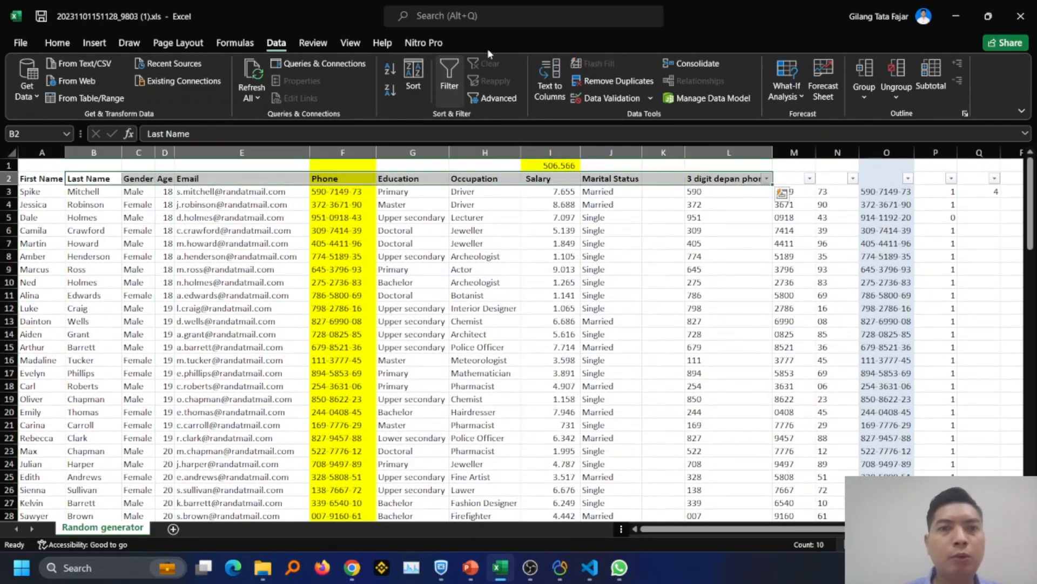
left_click(456, 76)
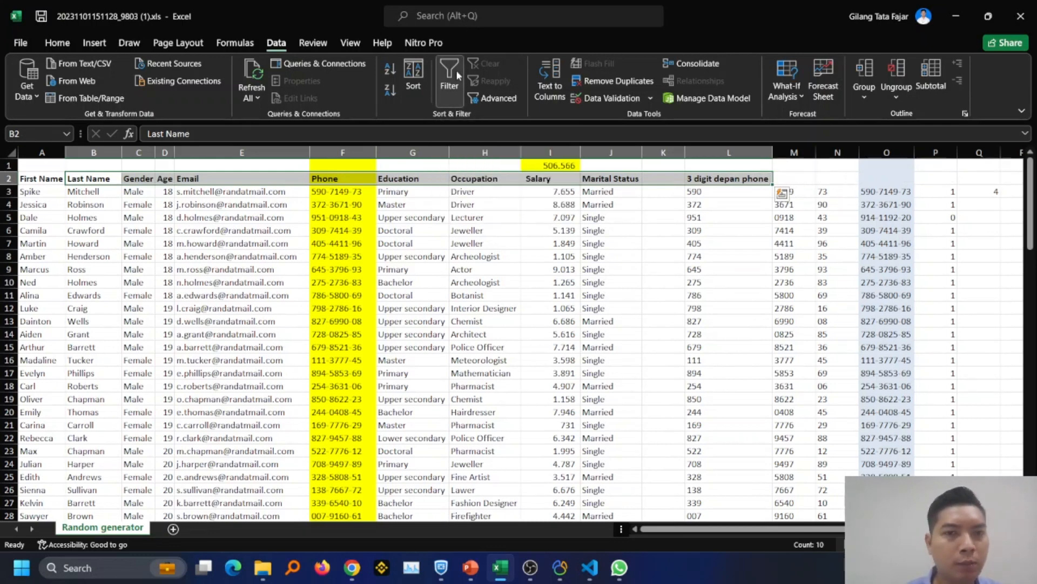
- Apply a filter to the row 2 headers from First Name through 3 digit depan phone
left_click(33, 177)
key("ctrl+shift+Right")
key("ctrl+shift+Right")
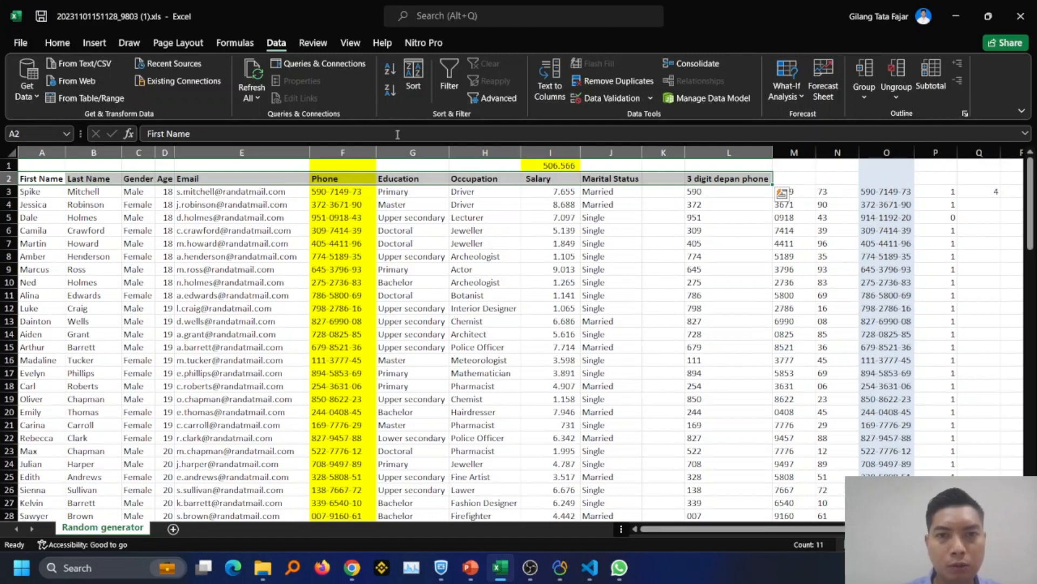
left_click(448, 85)
left_click(262, 273)
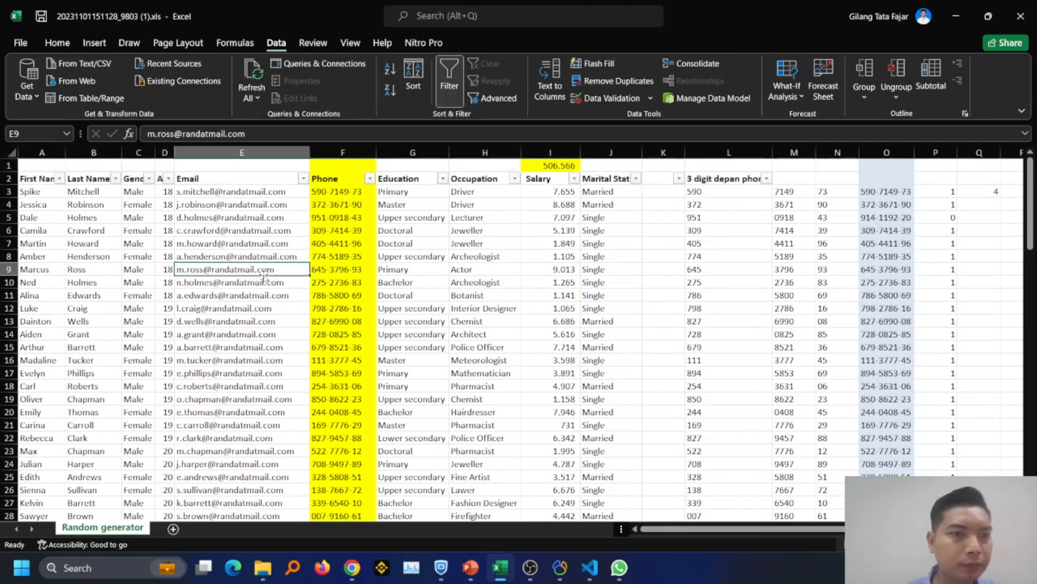
- Sort the filtered table by Age from smallest to largest using the column's filter options, keeping all ages selected
left_click(169, 178)
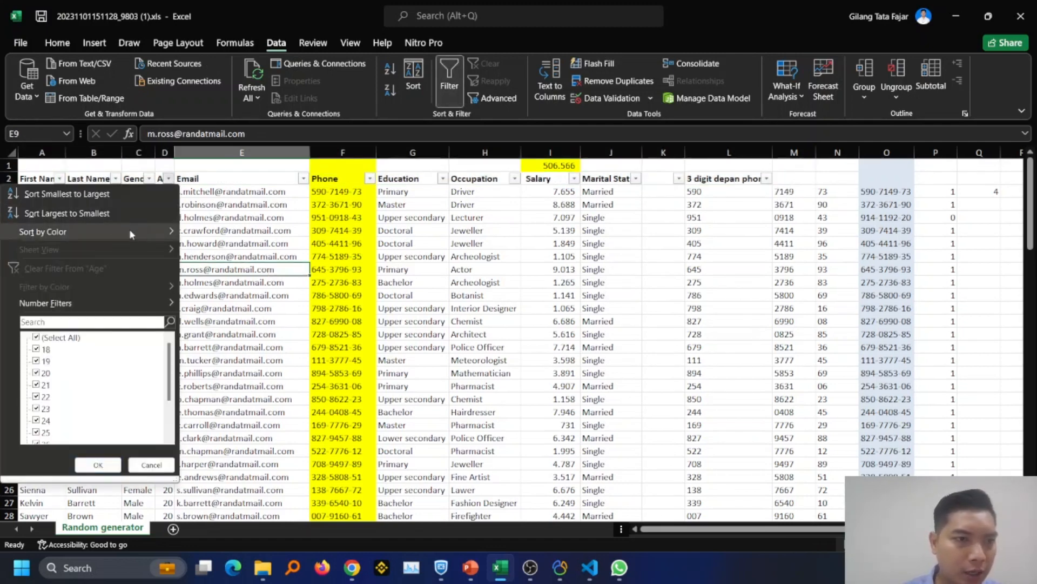
left_click(112, 192)
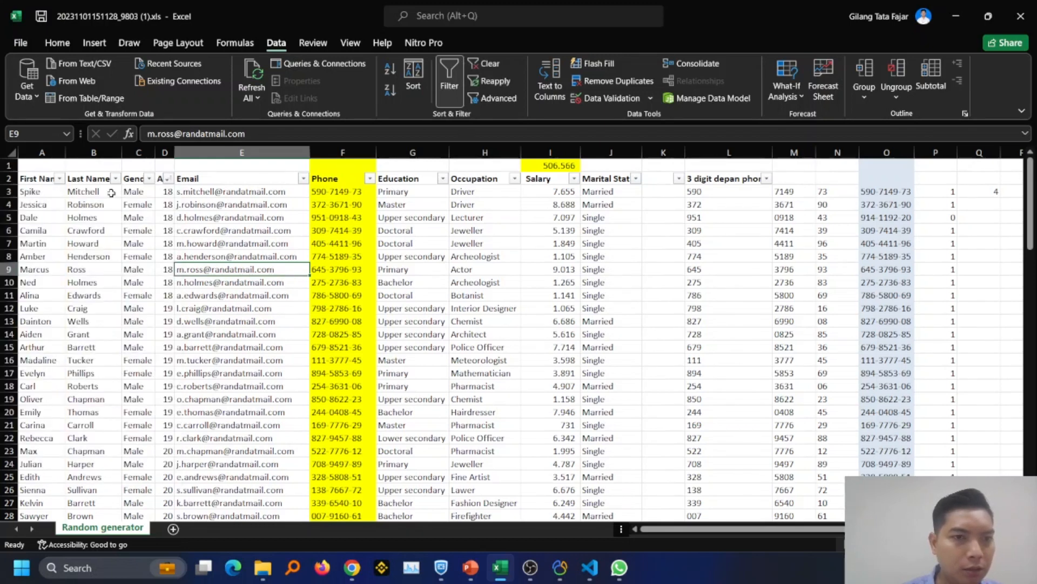
left_click(169, 179)
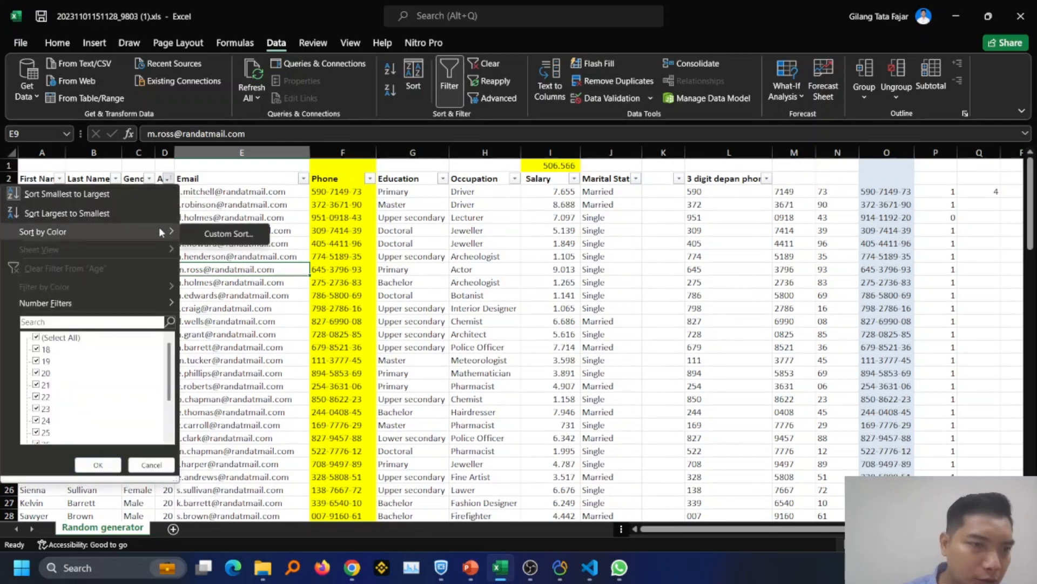
left_click(97, 465)
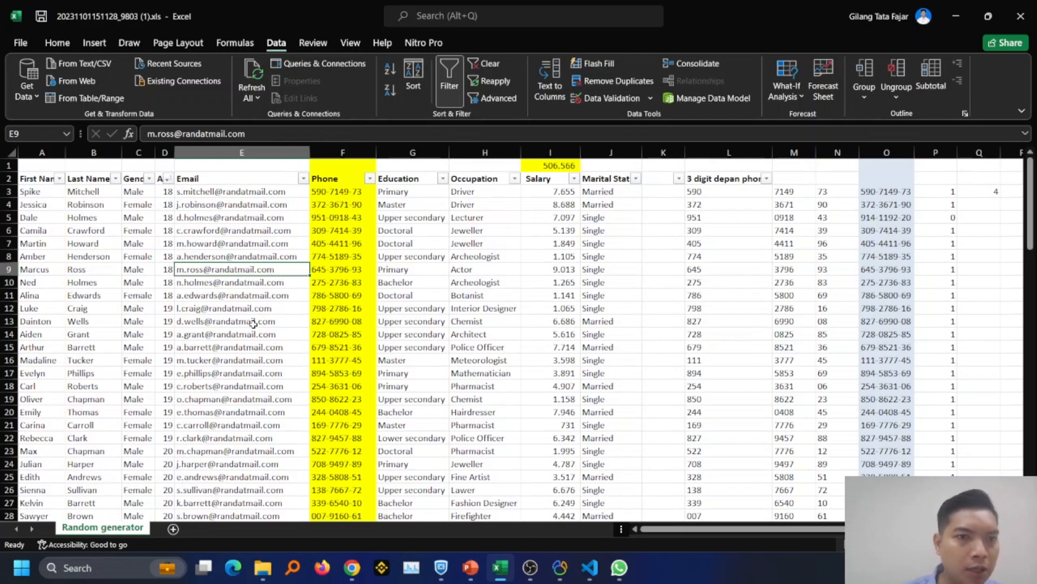
- Start a custom sort from the Age data with the selection expanded, keeping Age, smallest to largest, as the first level
left_click(171, 193)
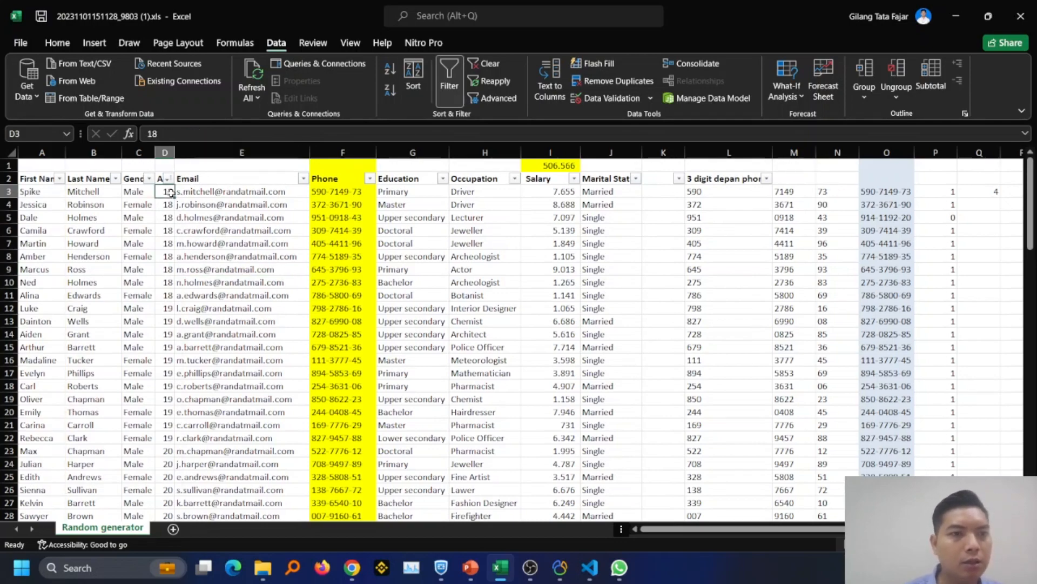
key("ctrl+shift+Down")
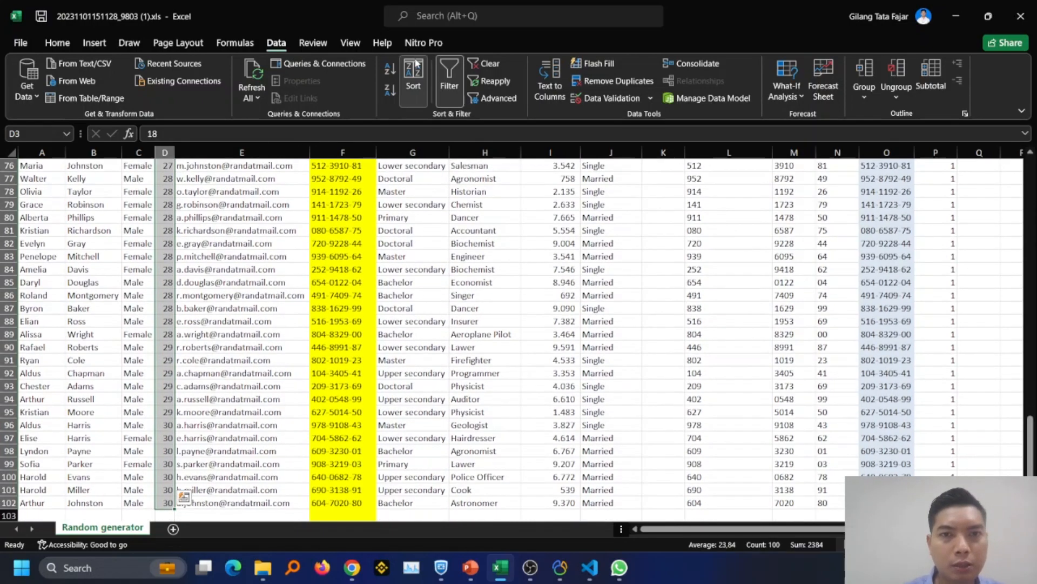
left_click(414, 66)
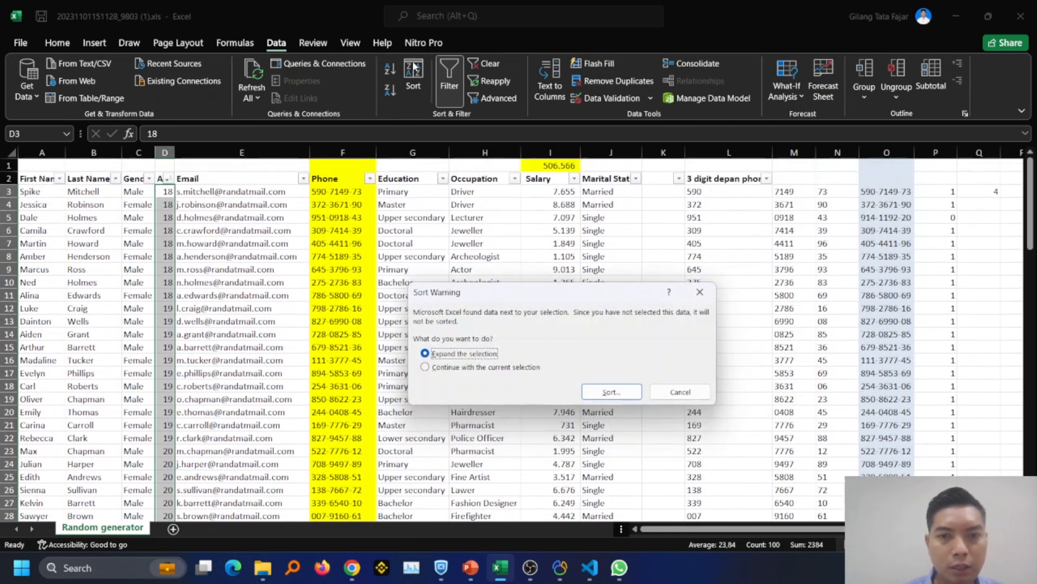
left_click(612, 392)
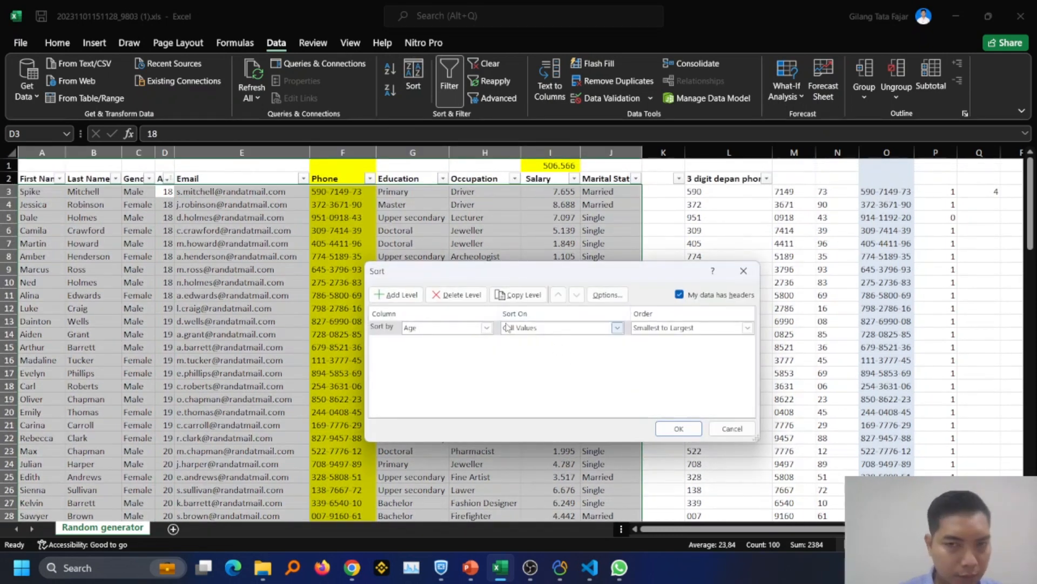
left_click(486, 328)
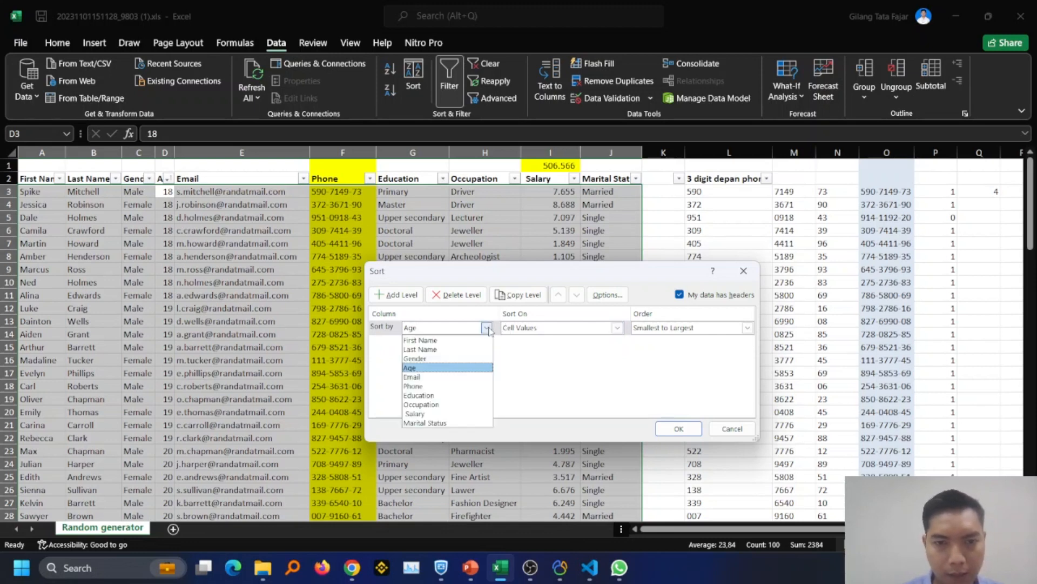
left_click(419, 369)
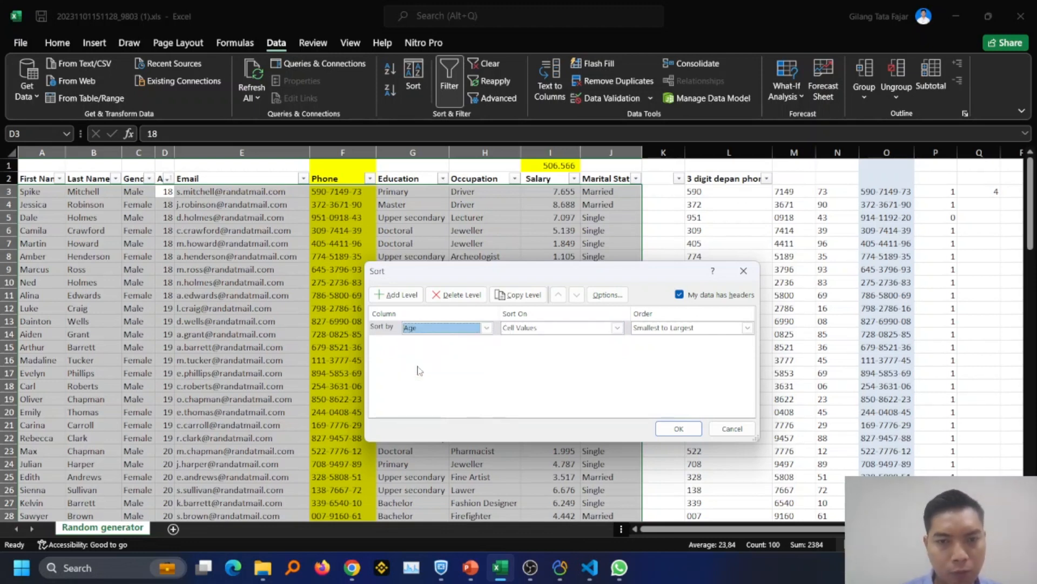
- Add Marital Status, A to Z, and Salary, smallest to largest, as the second and third sort levels
left_click(404, 295)
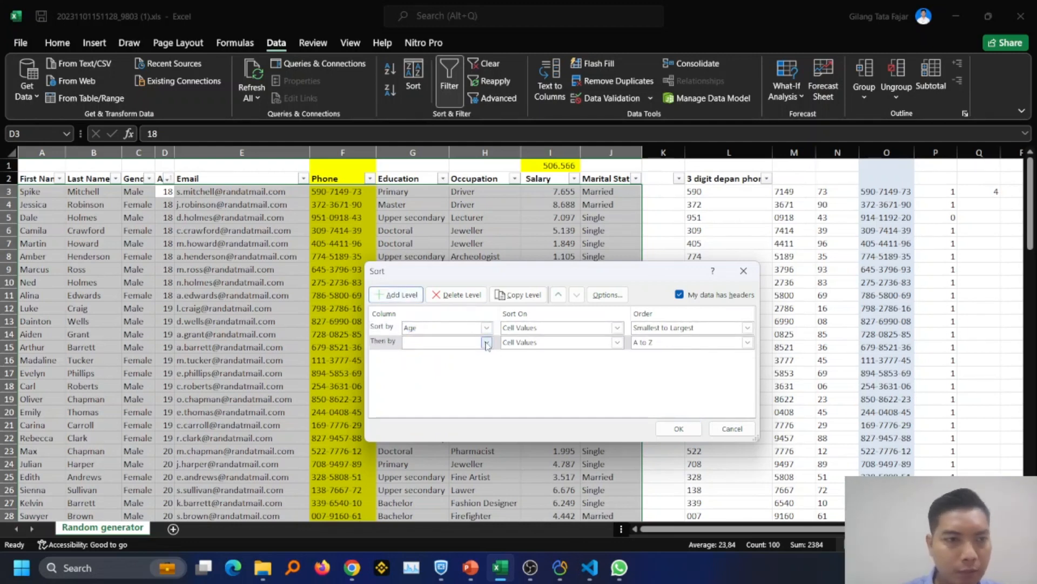
left_click(486, 343)
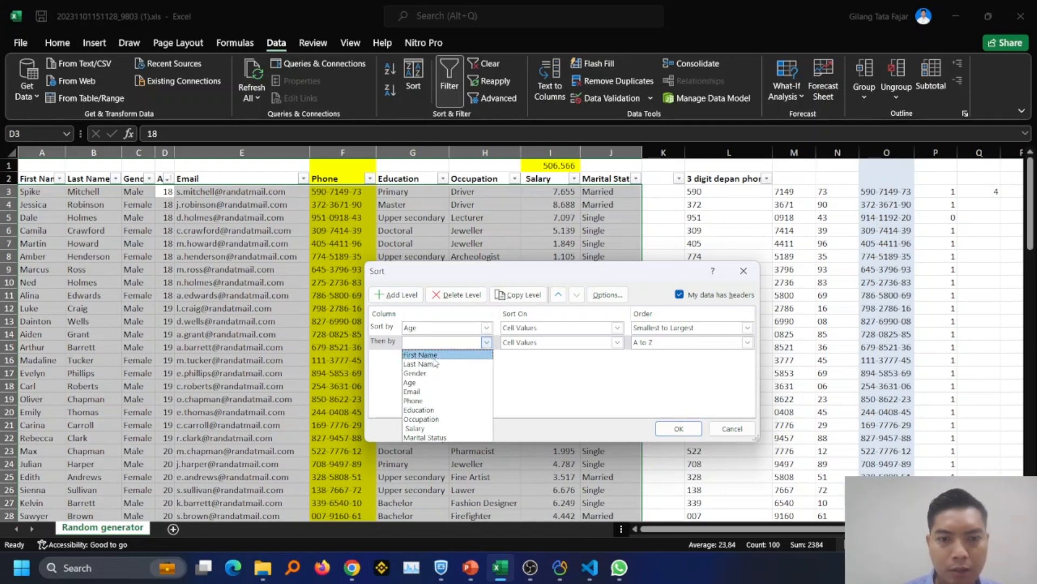
left_click(421, 437)
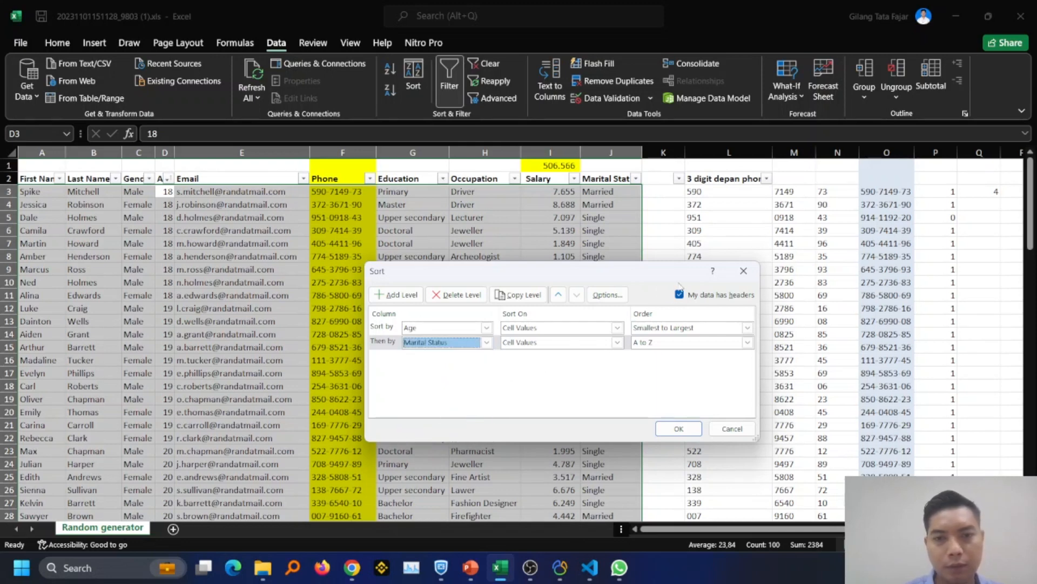
left_click(392, 299)
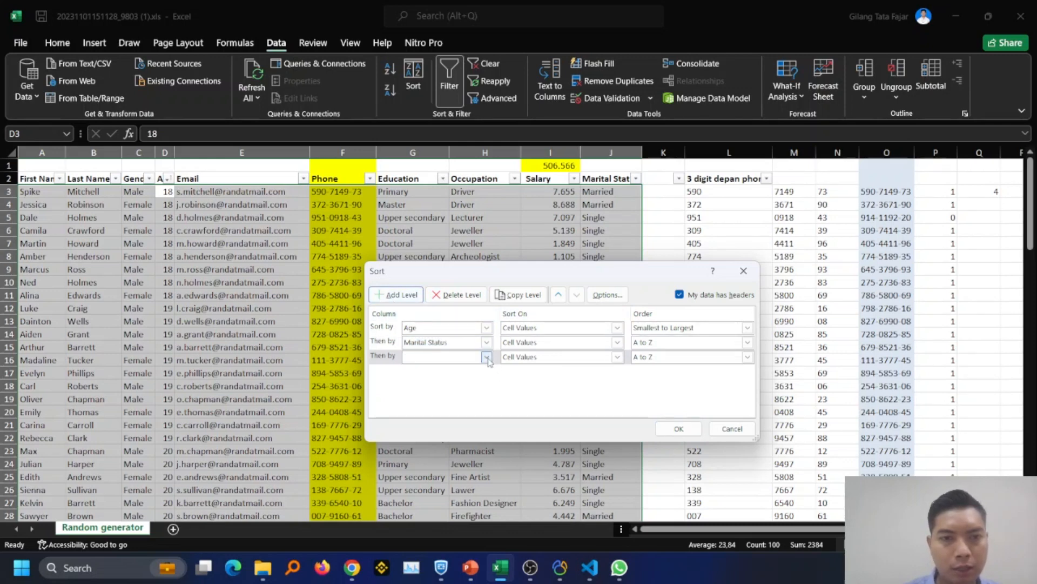
left_click(486, 358)
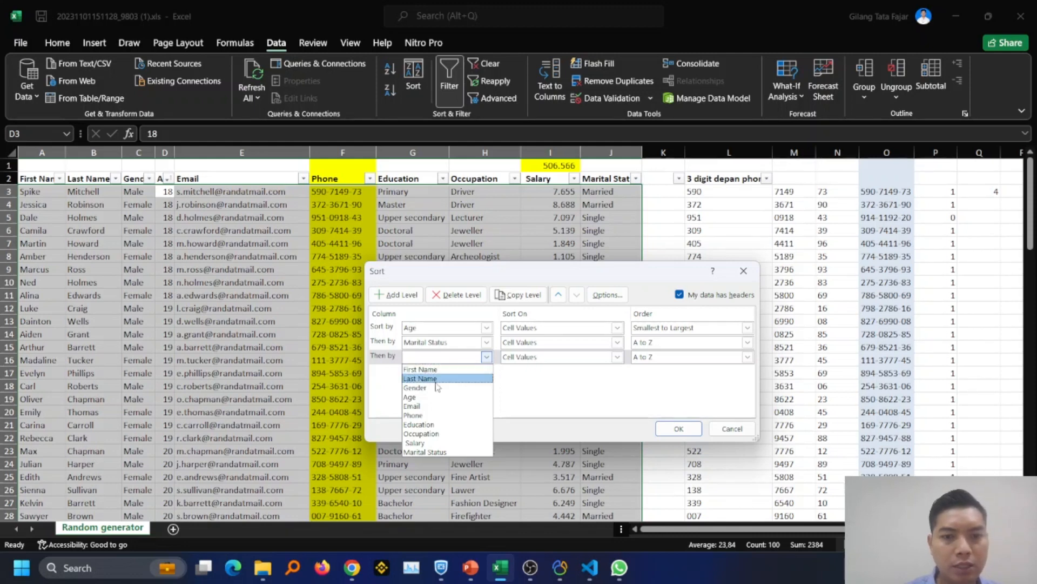
left_click(431, 445)
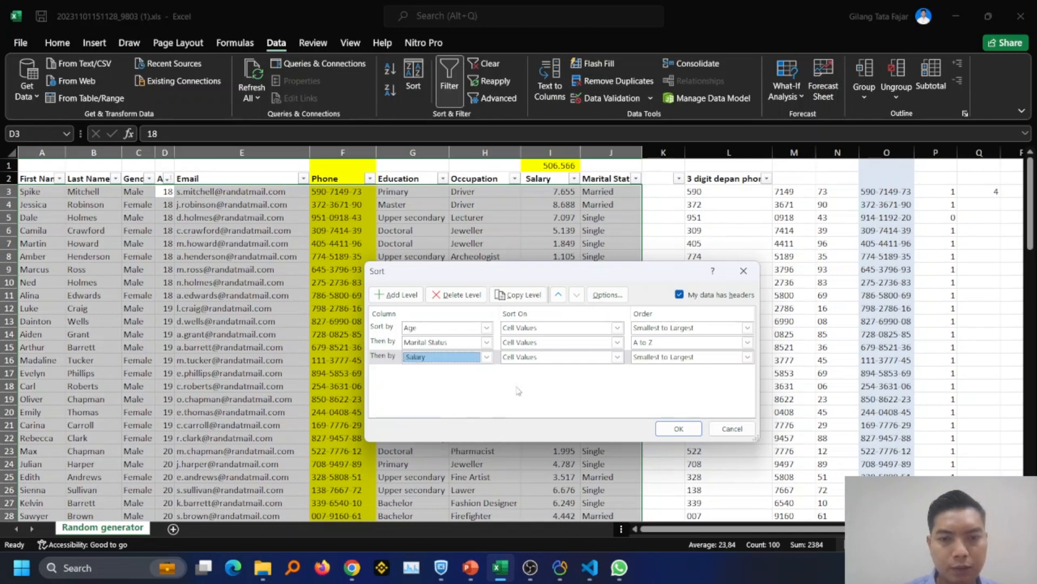
- Add Last Name, A to Z, as the fourth sort level and apply the multi-level sort
left_click(400, 296)
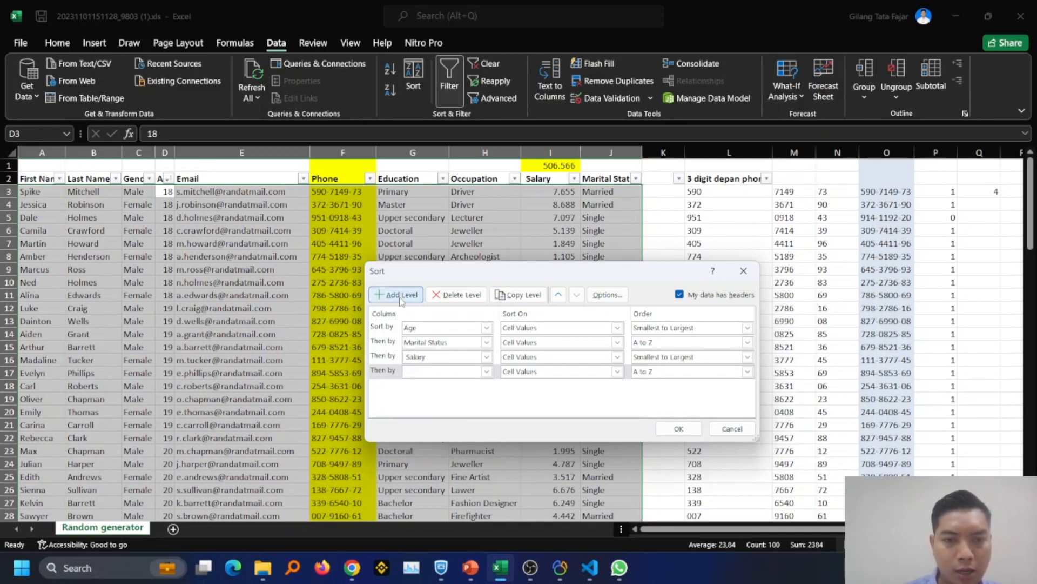
left_click(488, 371)
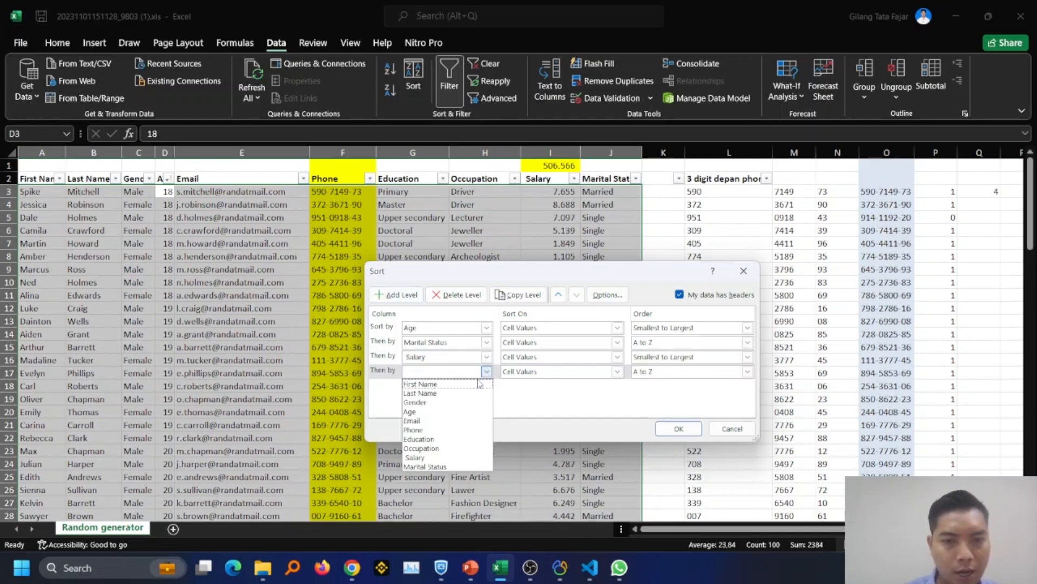
left_click(437, 394)
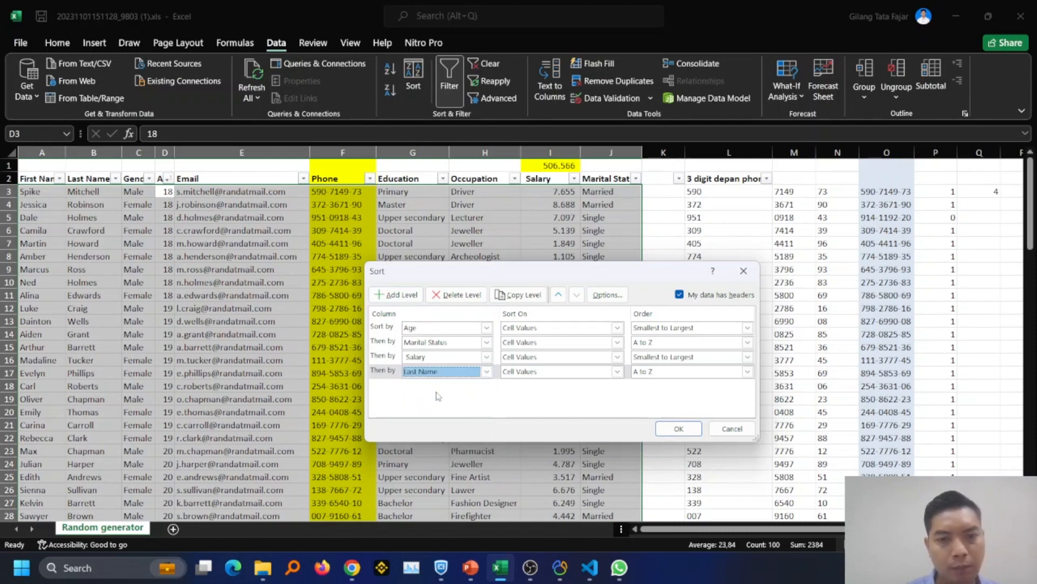
left_click(697, 429)
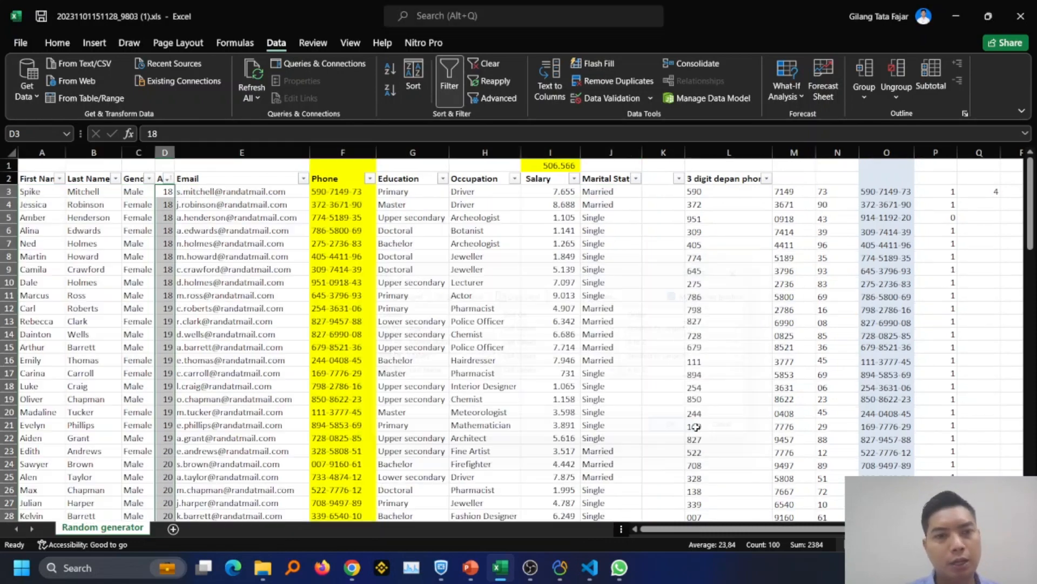
- Examine how the sorted rows are ordered by Age, Marital Status and Salary
left_click(251, 265)
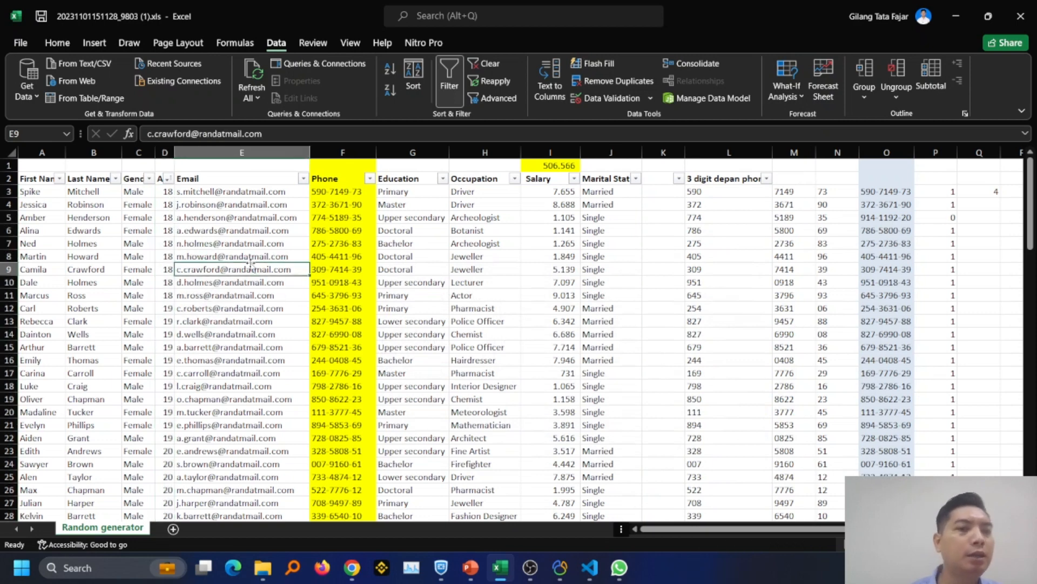
key("Up")
key("Up")
key("Up")
key("Up")
key("Up")
key("Up")
key("Left")
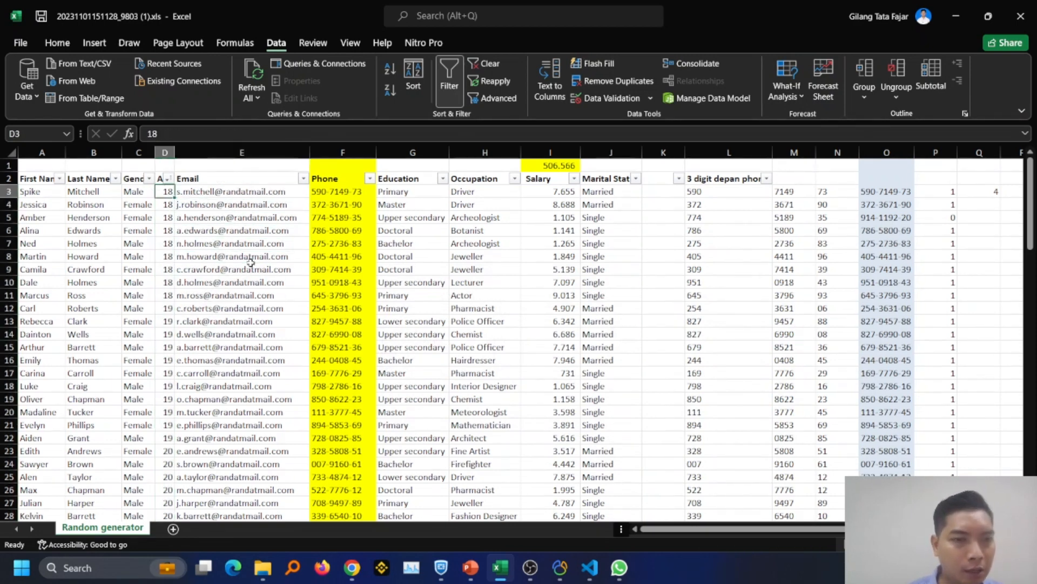
key("shift+Down")
key("Up")
key("Down")
key("Down")
key("Up")
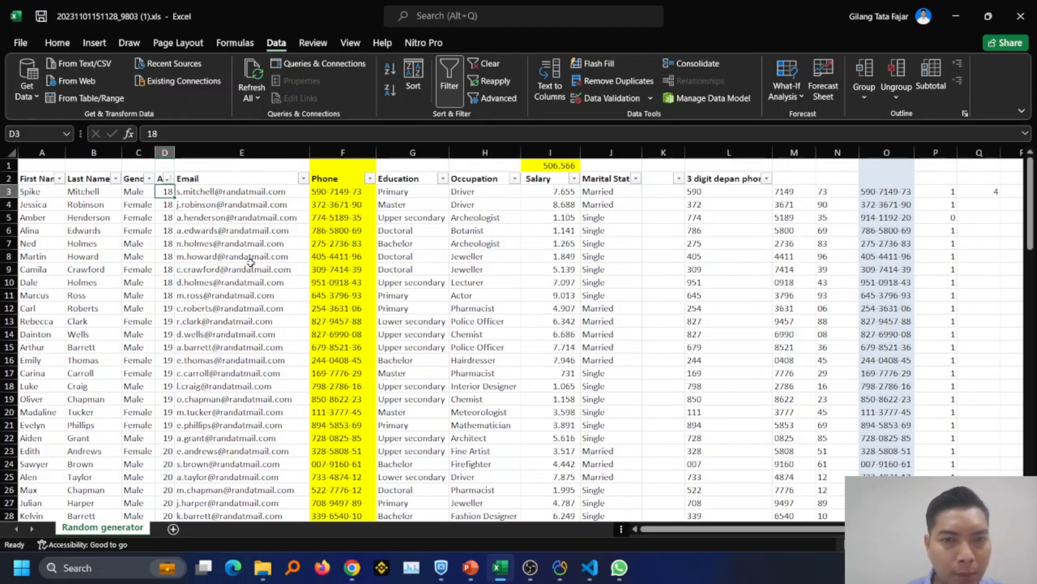
key("Right")
key("Right")
key("Right")
key("Right")
key("Right")
key("Right")
key("Right")
key("Right")
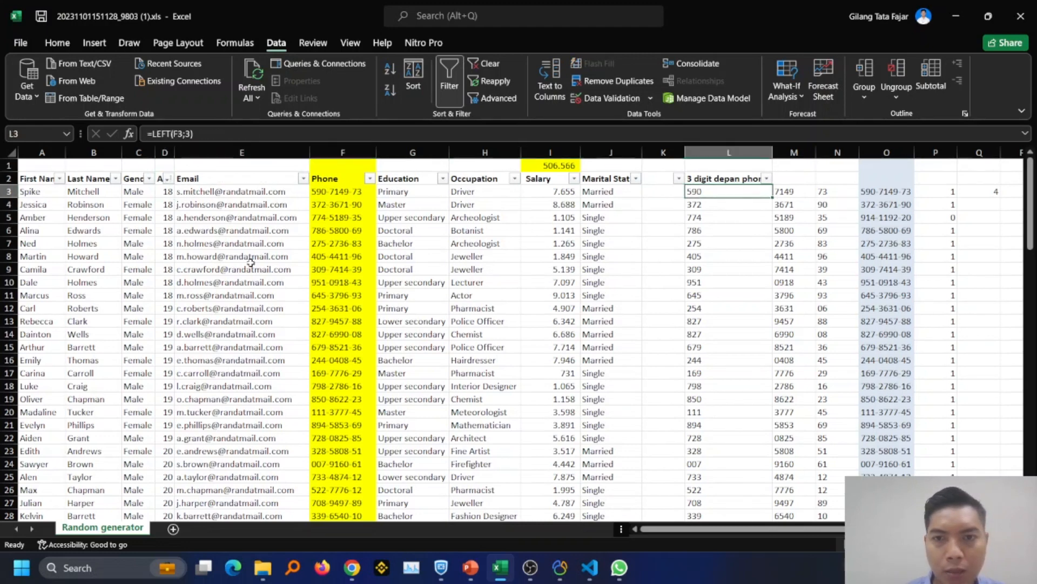
key("Left")
key("Left")
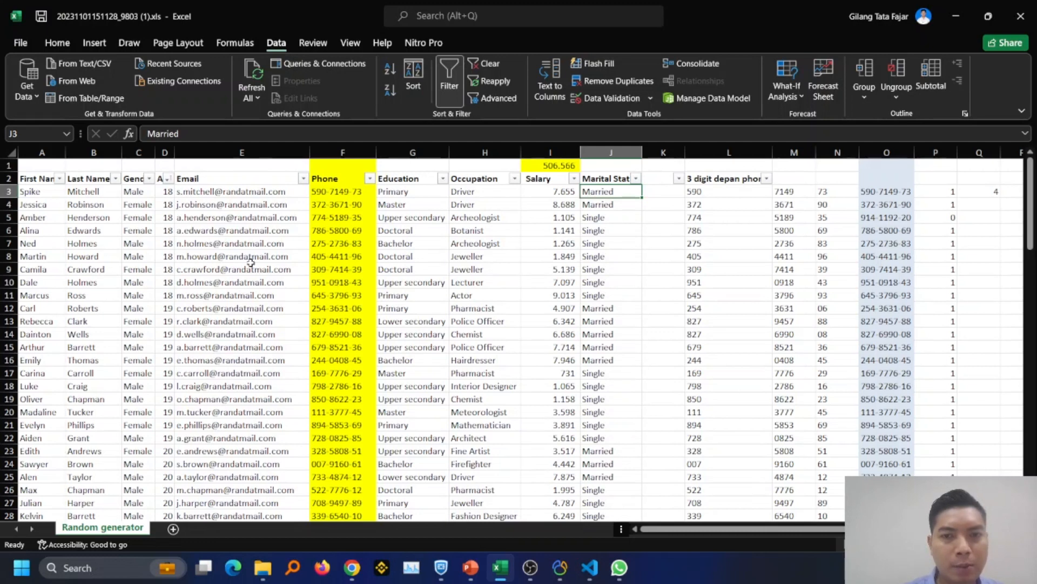
key("Left")
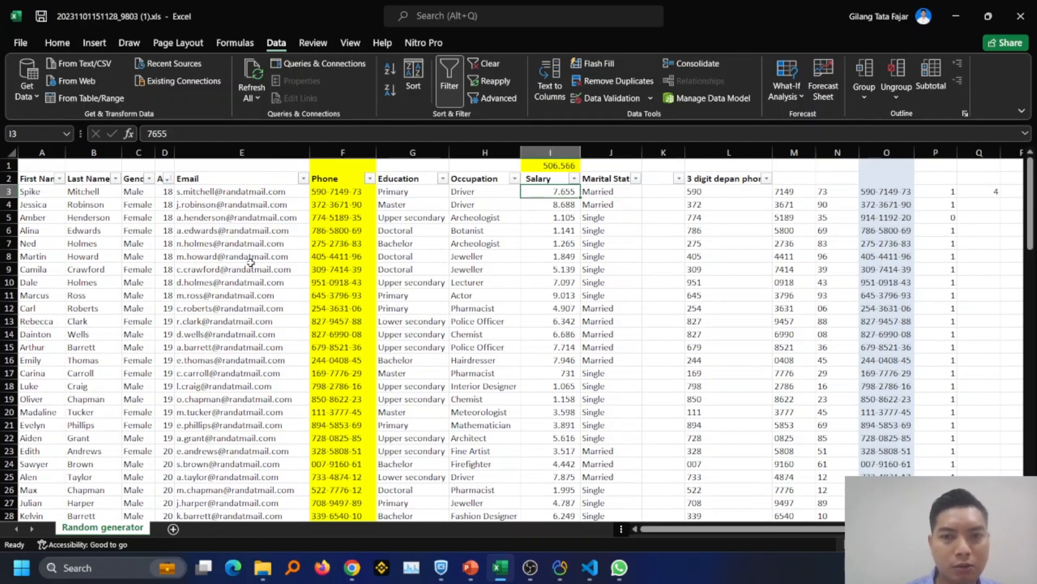
key("Down")
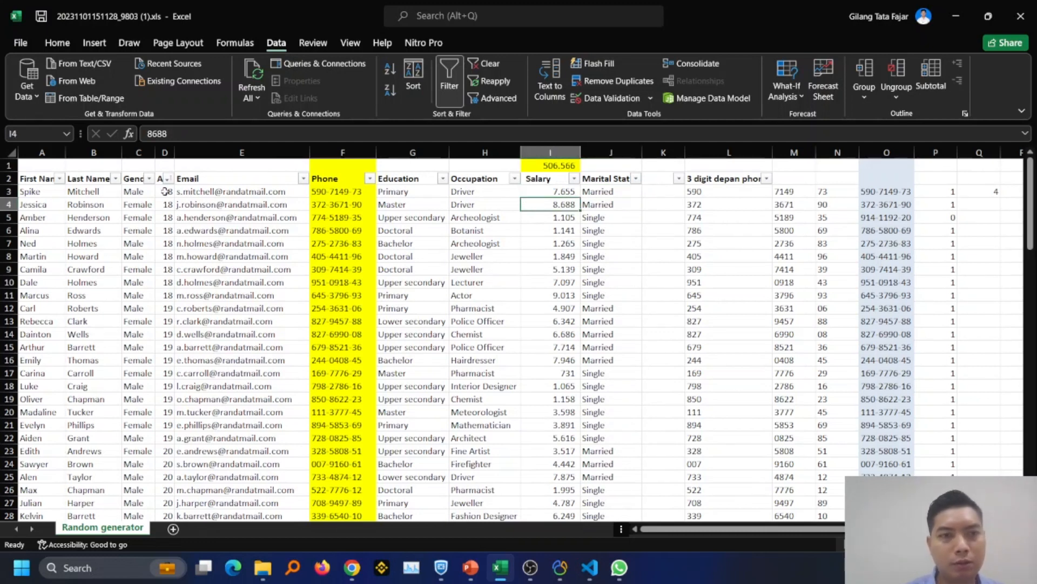
- Re-sort the table with Marital Status ordered Z to A and Salary largest to smallest, keeping the other levels
left_click(414, 78)
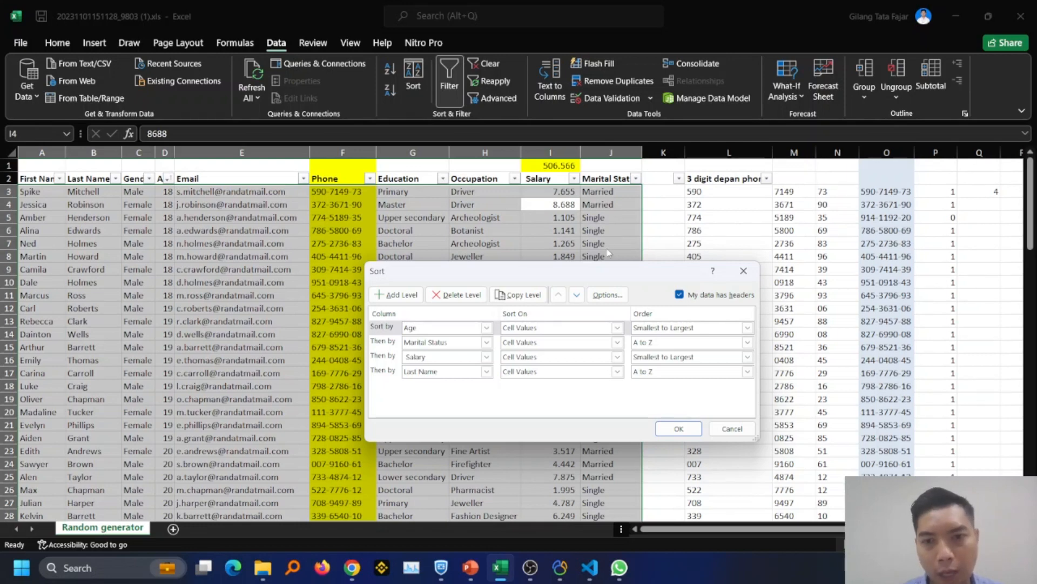
left_click(747, 342)
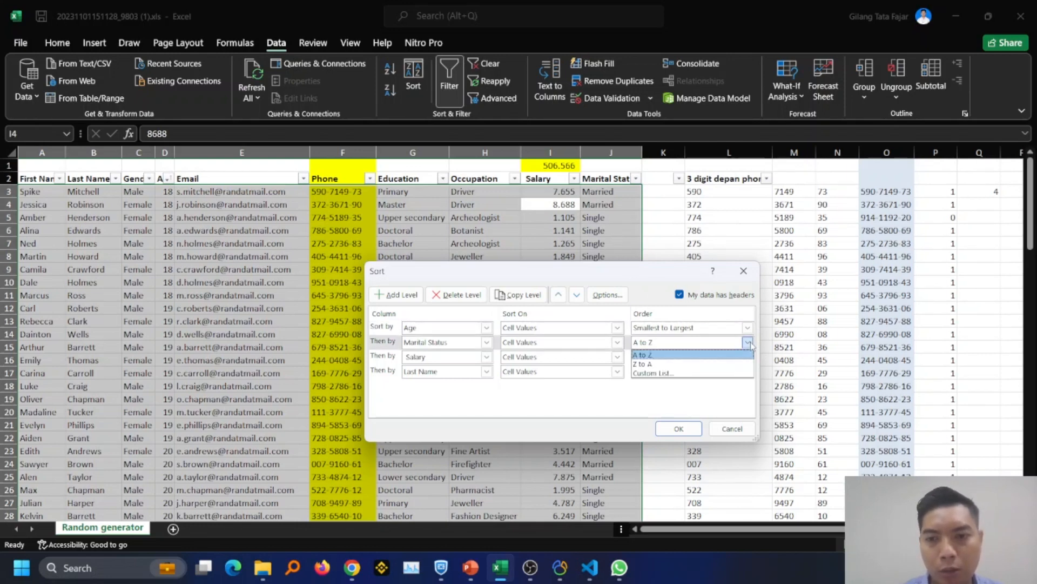
left_click(696, 363)
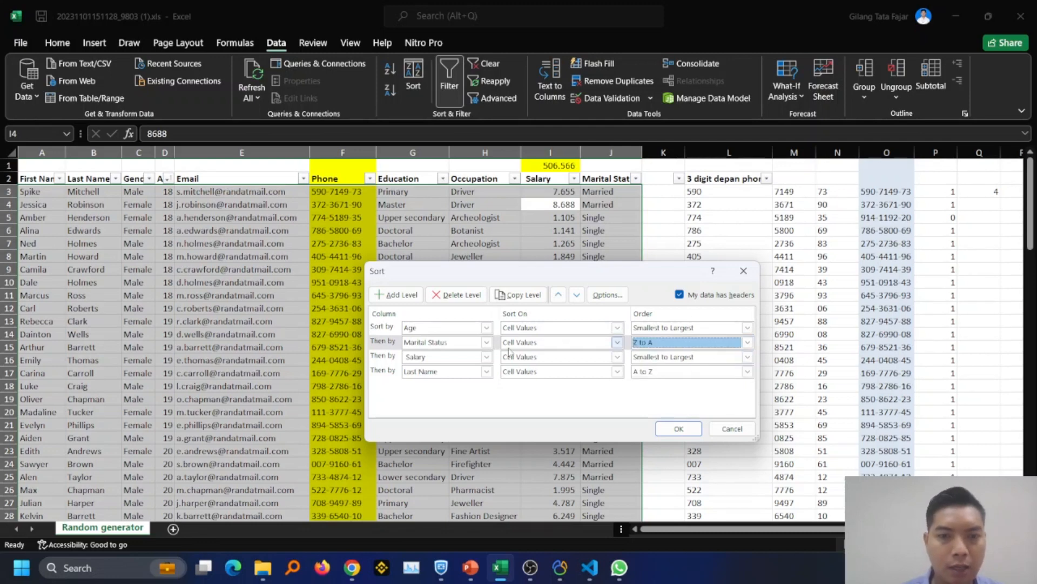
left_click(748, 358)
left_click(701, 380)
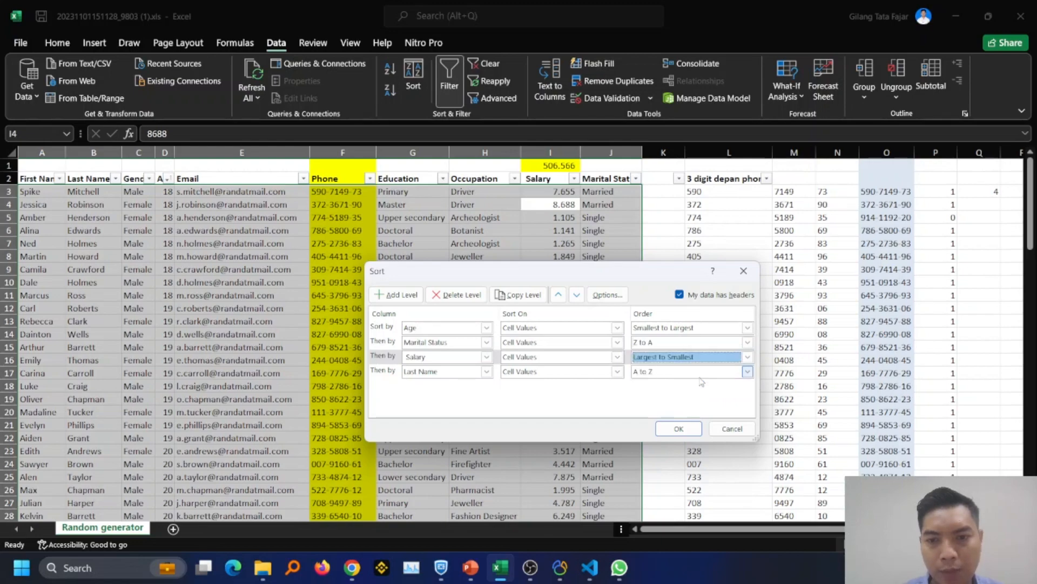
left_click(676, 428)
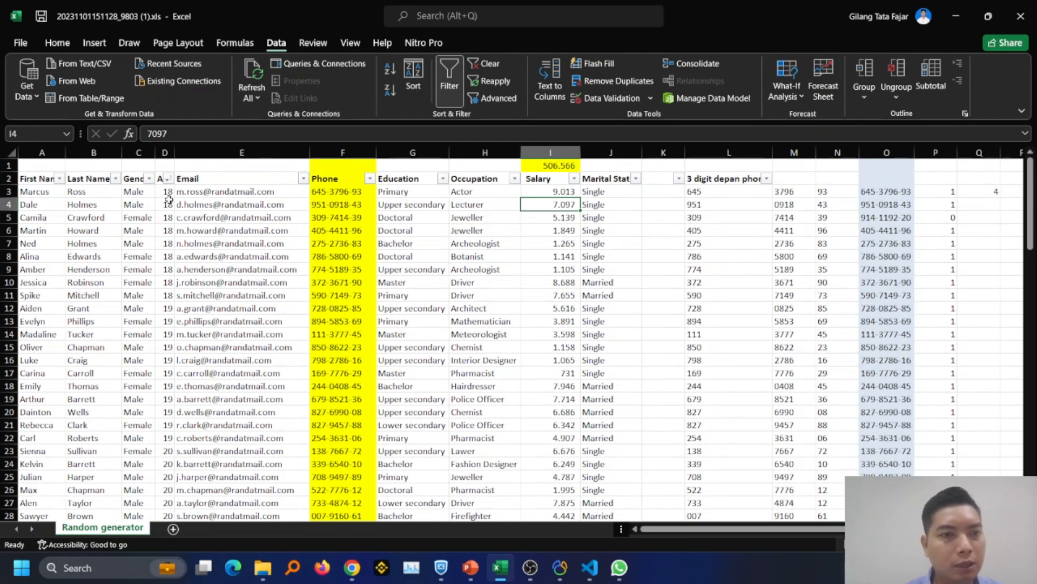
- Check the Age, Marital Status and Salary values of the first data row, and review the rest of row 3
left_click(167, 193)
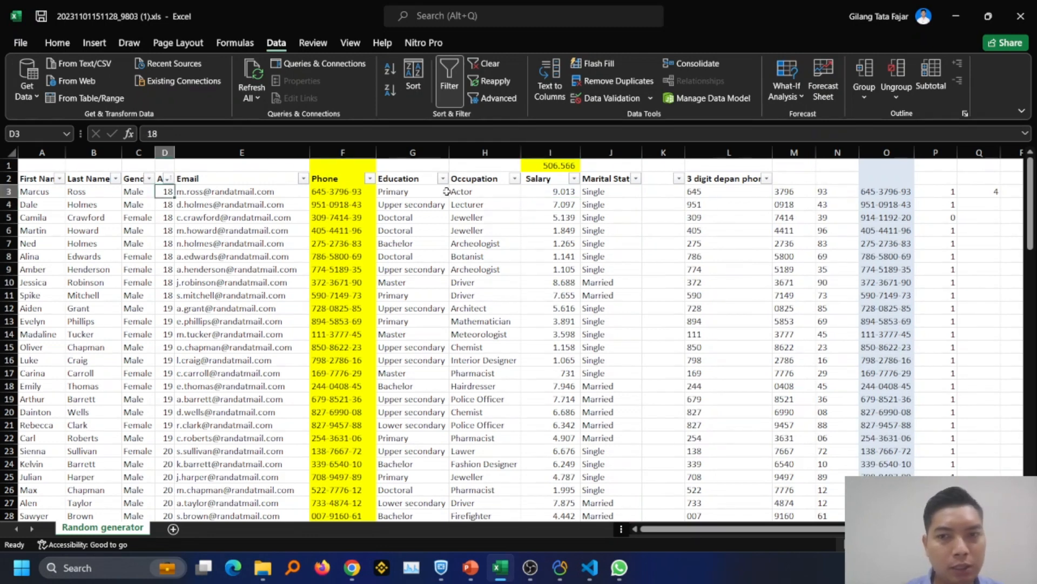
left_click(624, 189)
left_click(557, 192)
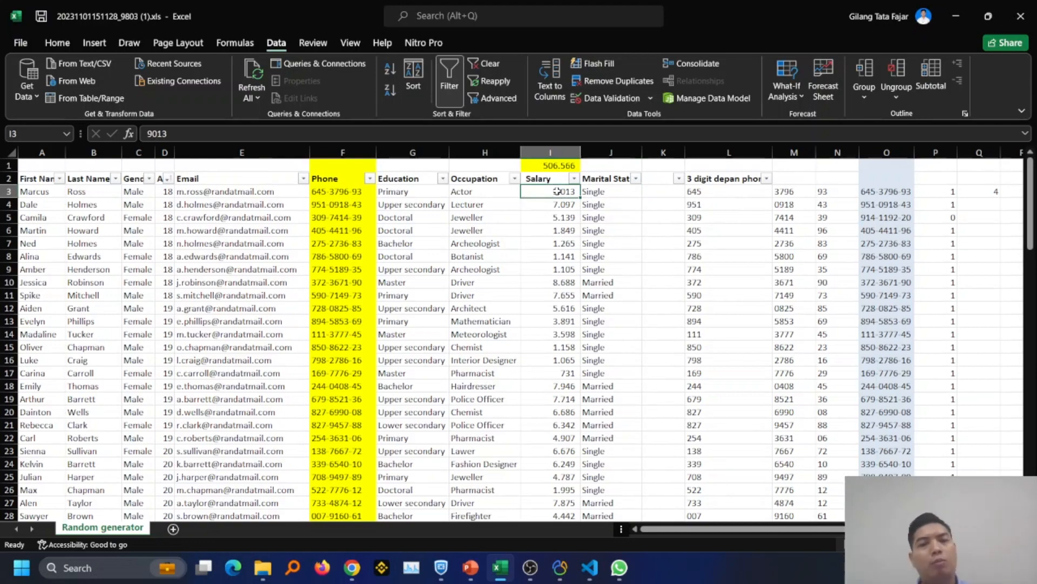
key("Right")
key("Right")
key("Right")
key("Right")
key("Right")
key("Right")
key("Right")
key("Right")
key("Right")
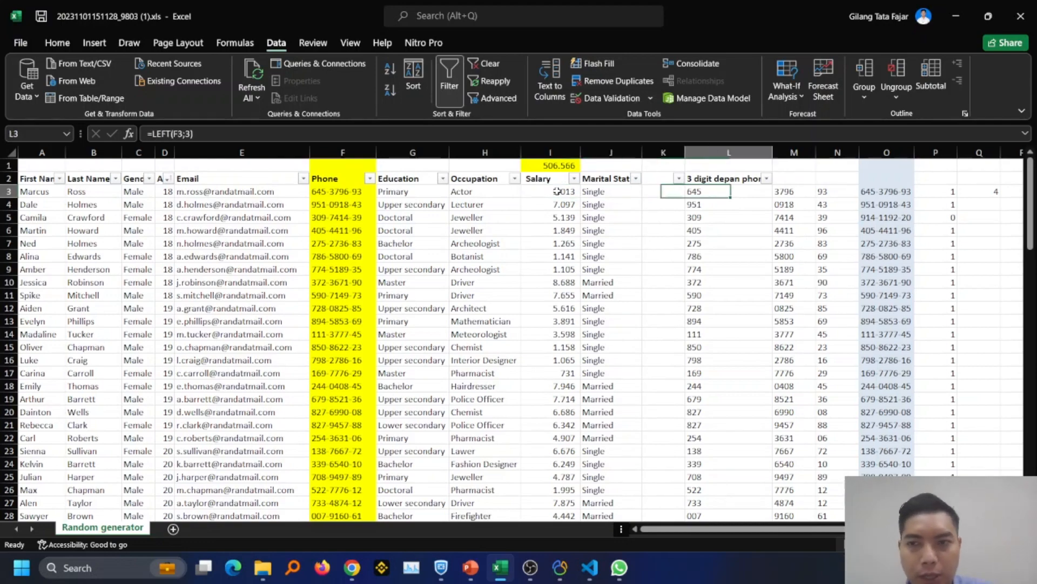
key("Left")
key("Left")
key("Left")
key("Left")
key("Left")
key("Left")
key("Left")
key("Left")
key("Left")
key("Left")
key("Left")
key("Left")
key("Left")
key("Left")
key("Left")
key("Left")
key("Left")
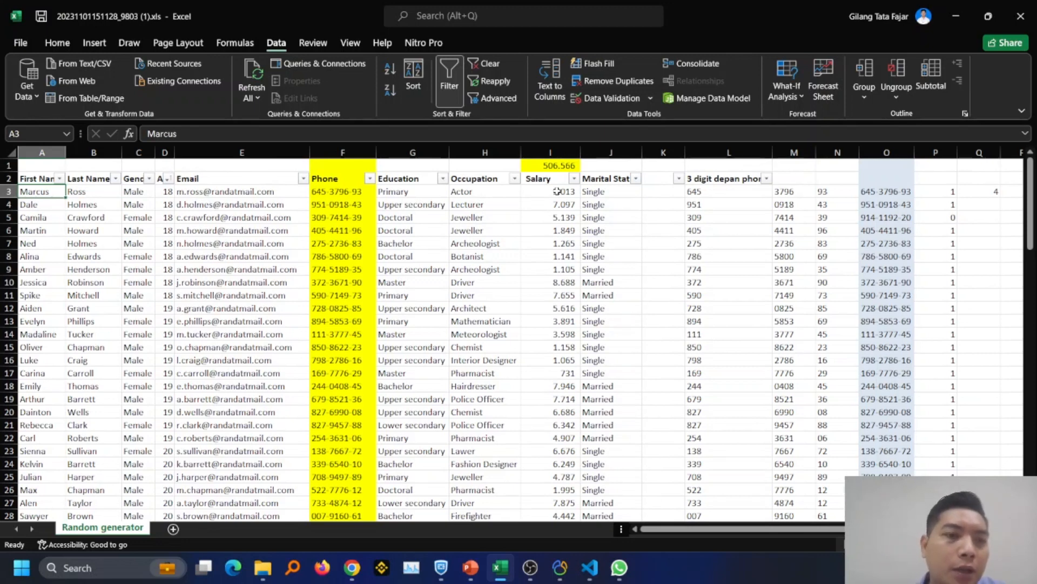
key("Right")
key("Right")
key("Right")
key("Right")
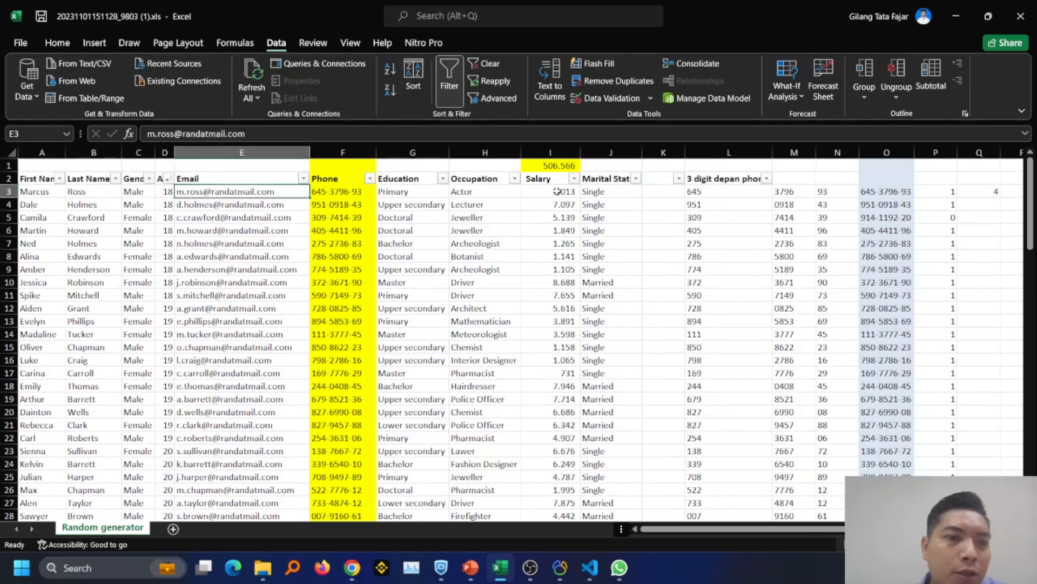
key("Left")
key("Left")
key("Left")
key("Left")
key("Right")
key("Right")
key("Right")
key("Right")
key("Right")
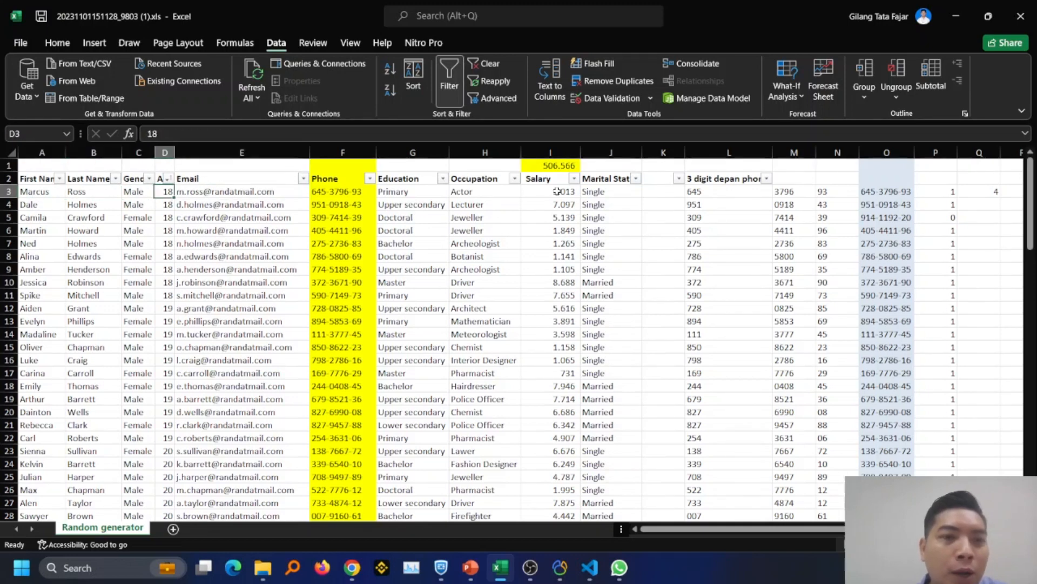
key("Right")
key("Right")
key("Right")
key("Left")
key("Left")
key("Left")
key("Left")
key("Left")
key("Left")
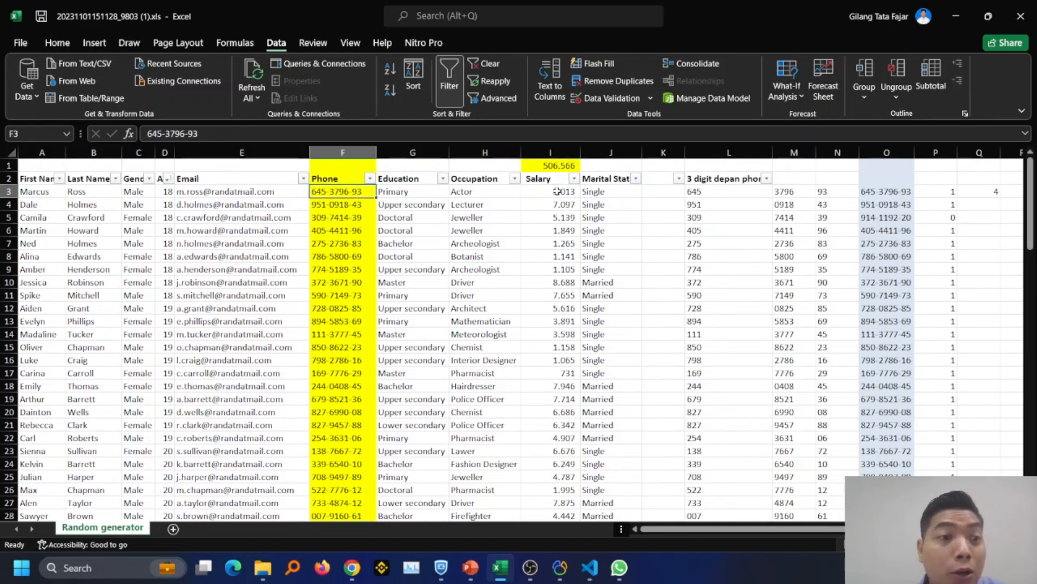
key("Left")
key("Left")
key("Right")
key("Right")
key("Right")
key("Right")
key("Right")
key("Right")
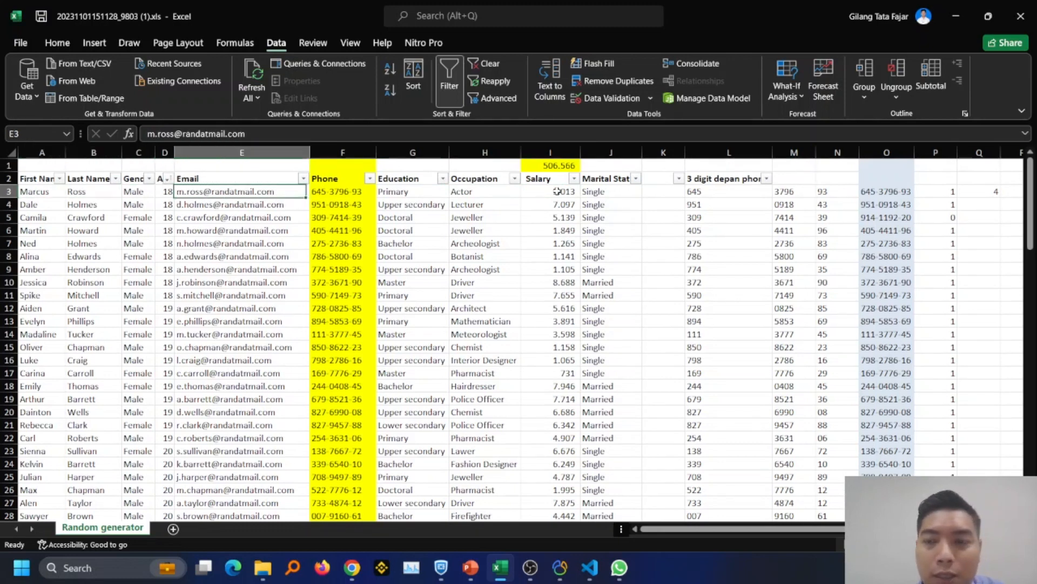
key("Right")
key("Right")
key("Right")
key("Right")
key("Right")
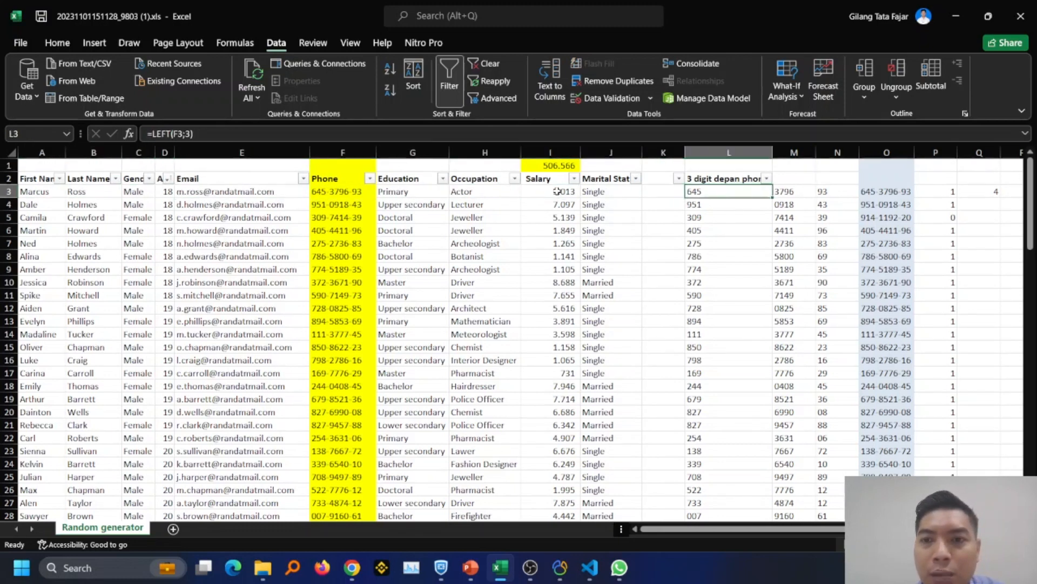
key("Left")
key("Left")
key("Left")
key("Left")
key("Left")
key("Left")
key("Left")
key("Left")
key("Left")
key("Left")
key("Left")
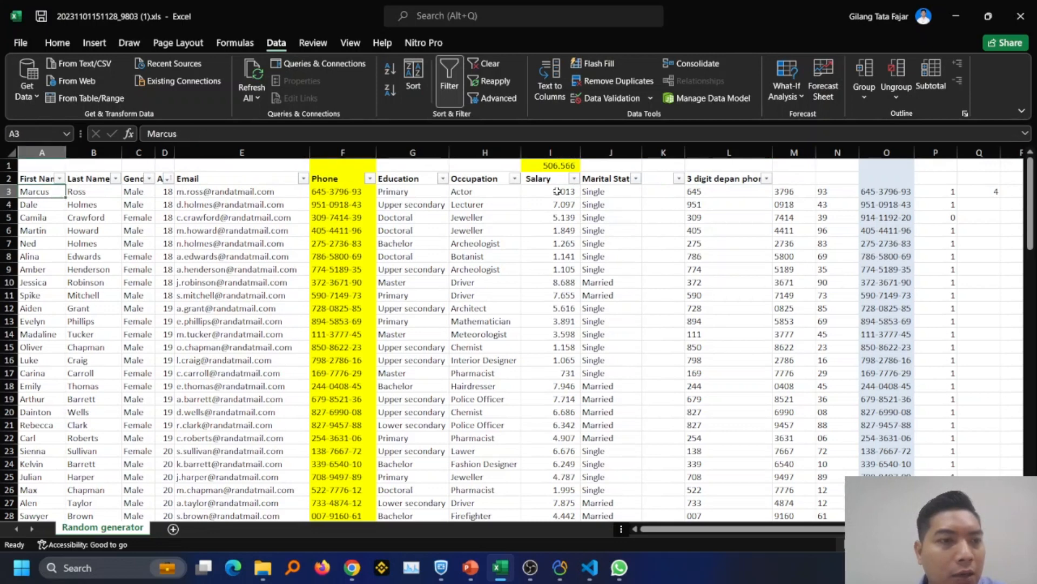